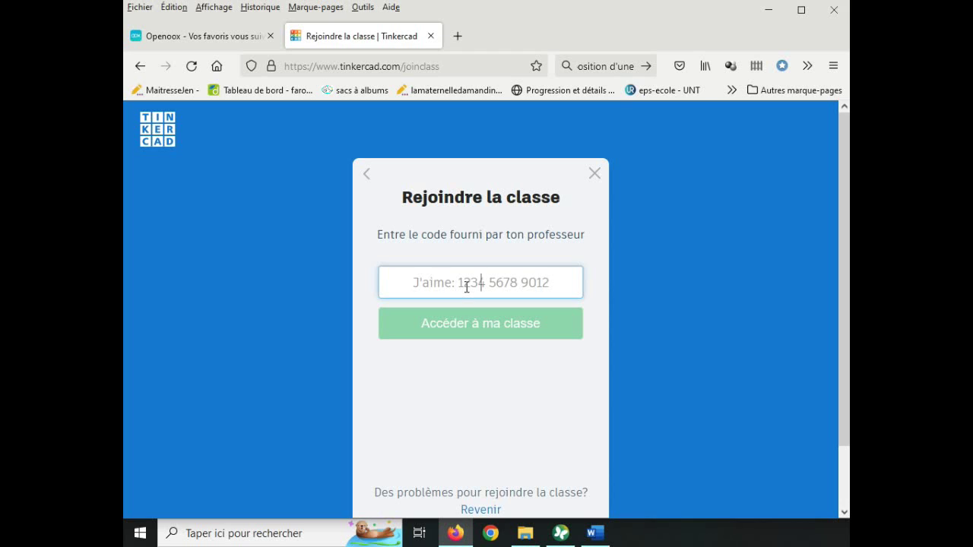
- Join the Tinkercad class by entering the teacher's class code and signing in with the student's nickname
key(ctrl+v)
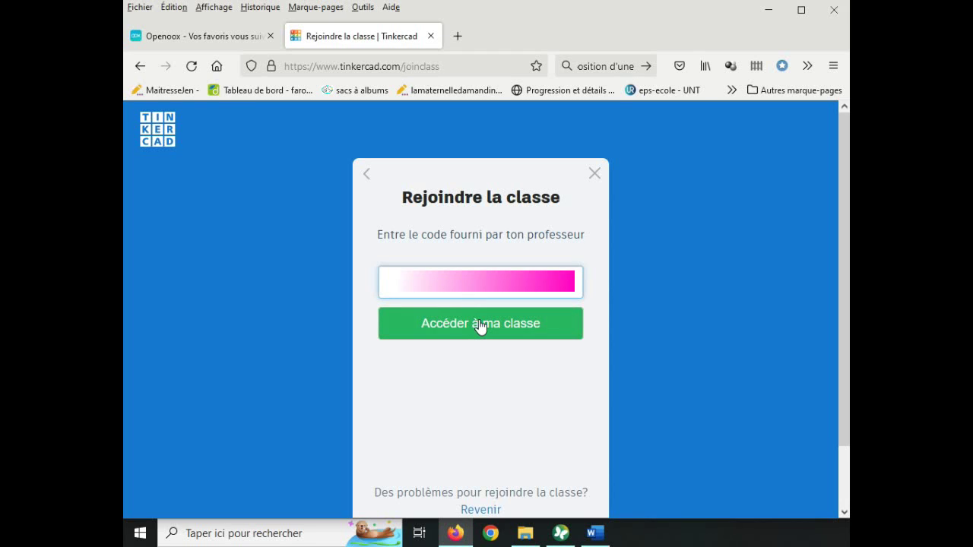
click(496, 331)
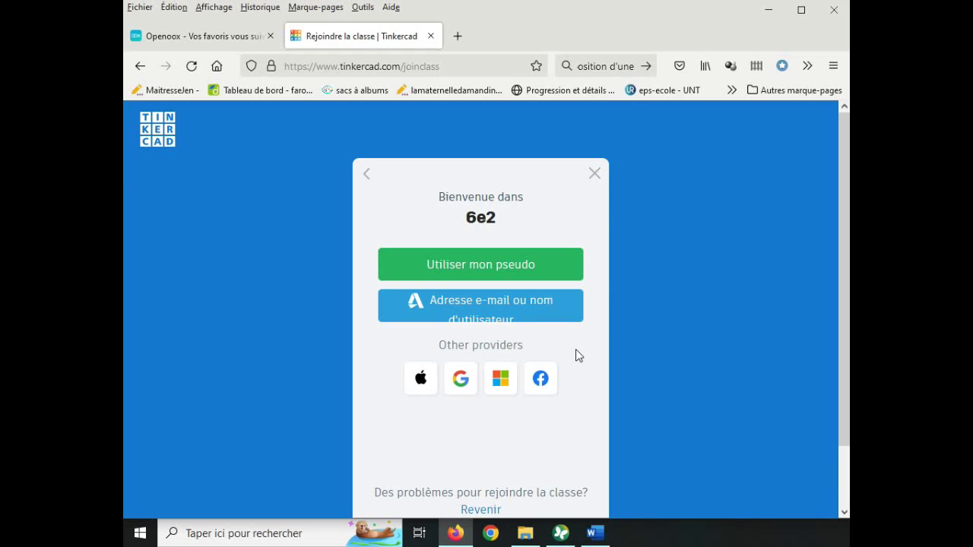
key(alt+Tab)
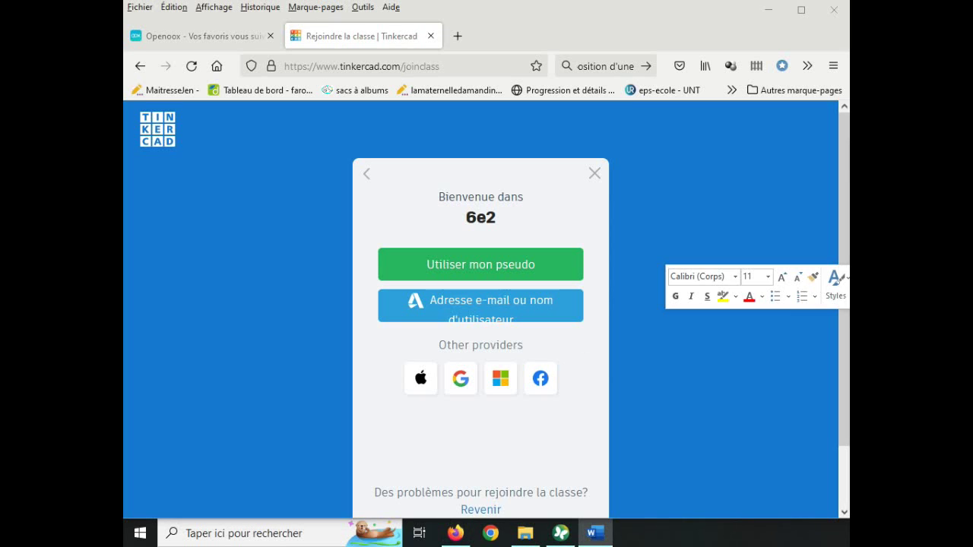
click(485, 266)
click(477, 286)
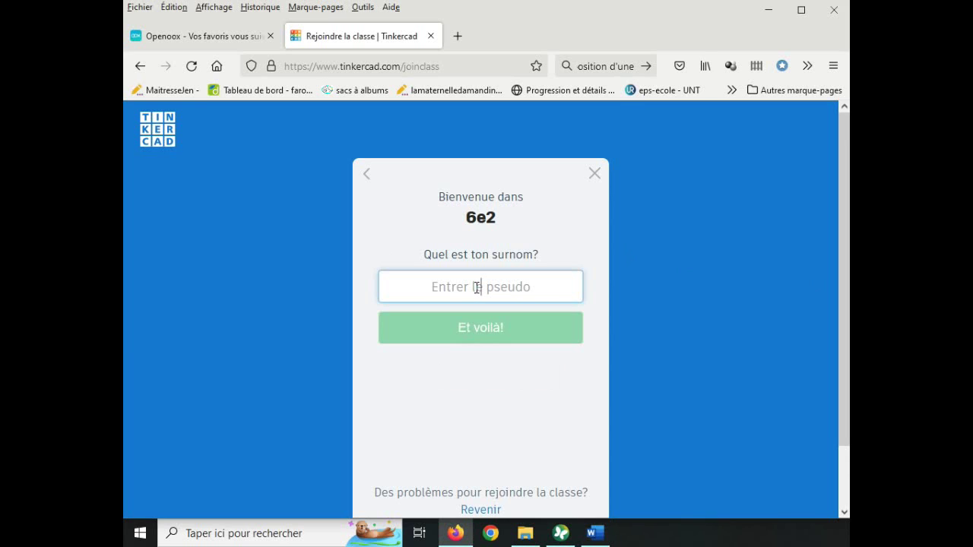
key(ctrl+v)
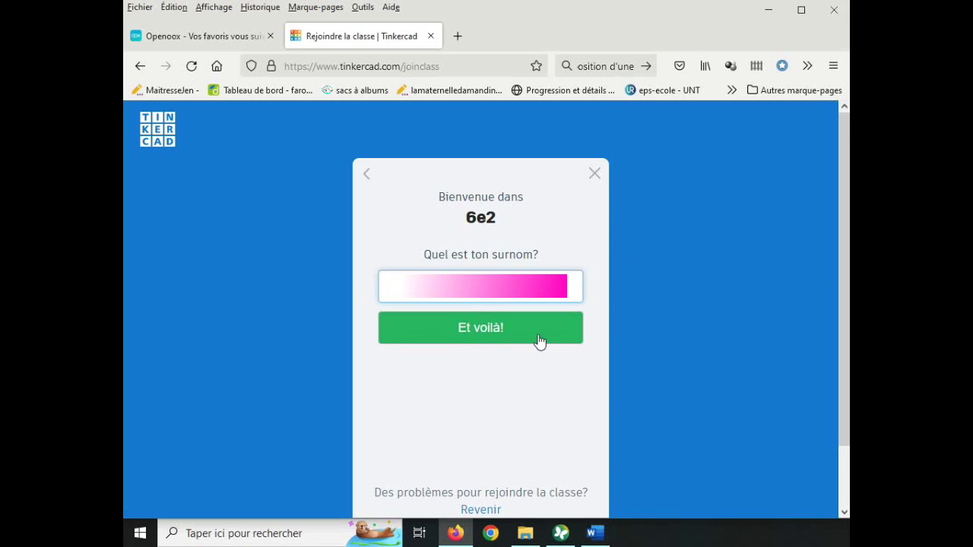
click(531, 335)
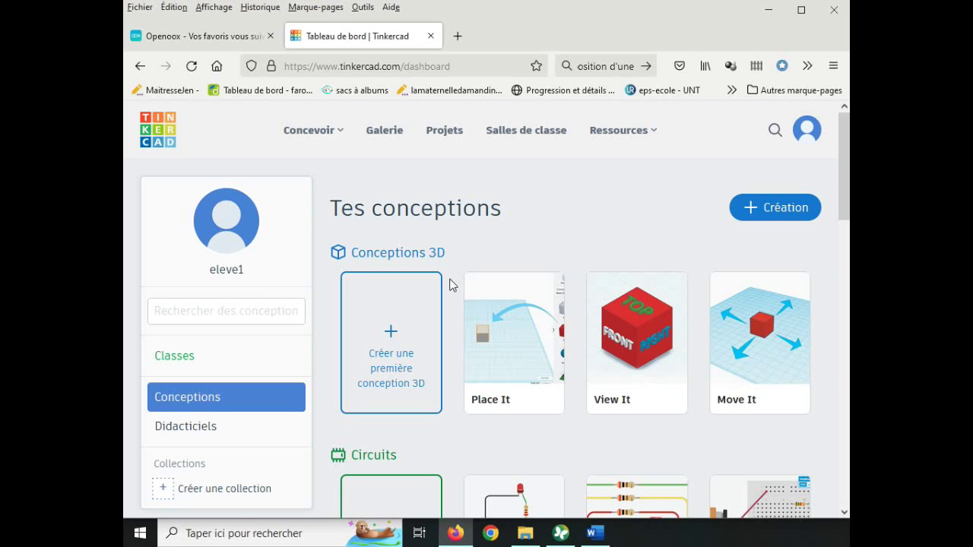
- Create a new 3D design and place a red box from the basic shapes near the middle of the workplane
click(767, 215)
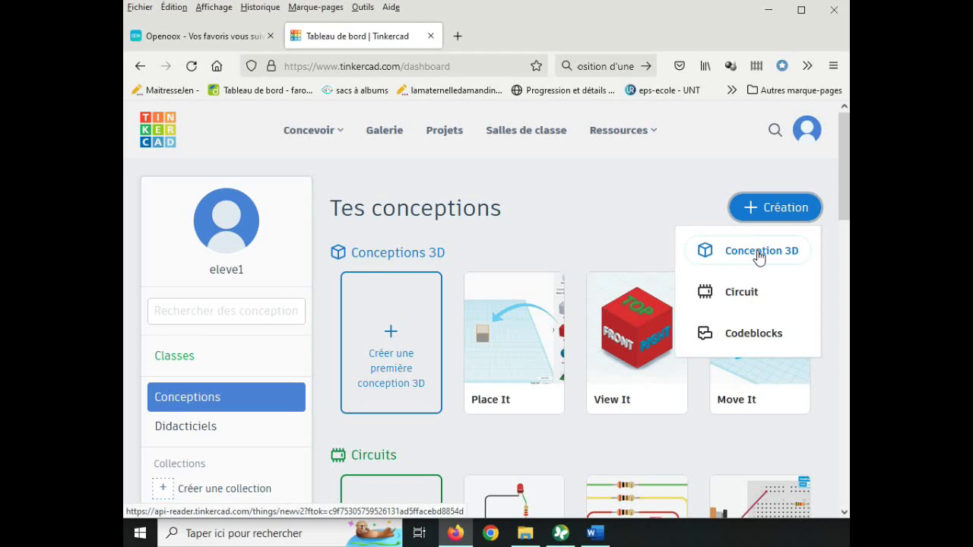
click(759, 254)
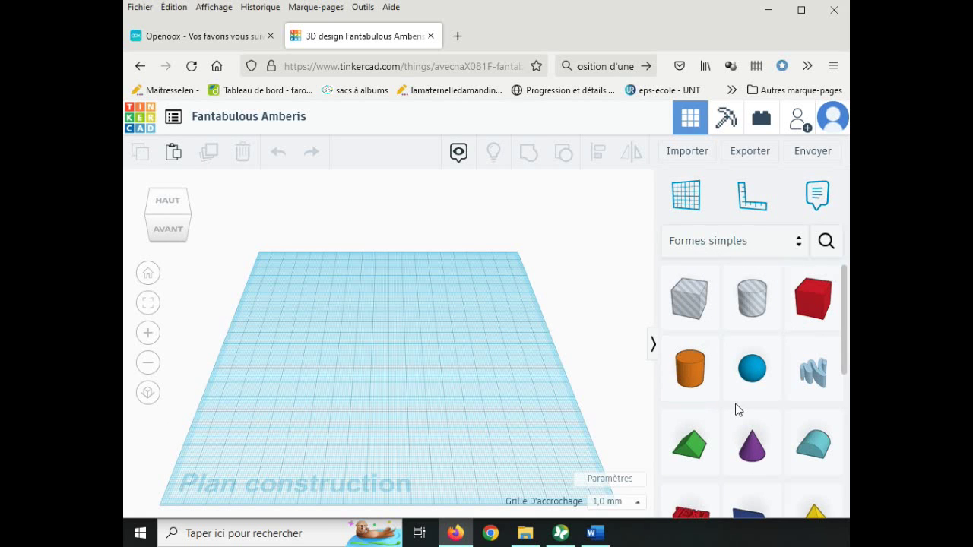
scroll(737, 409, down, 1)
scroll(736, 409, down, 2)
scroll(723, 365, down, 6)
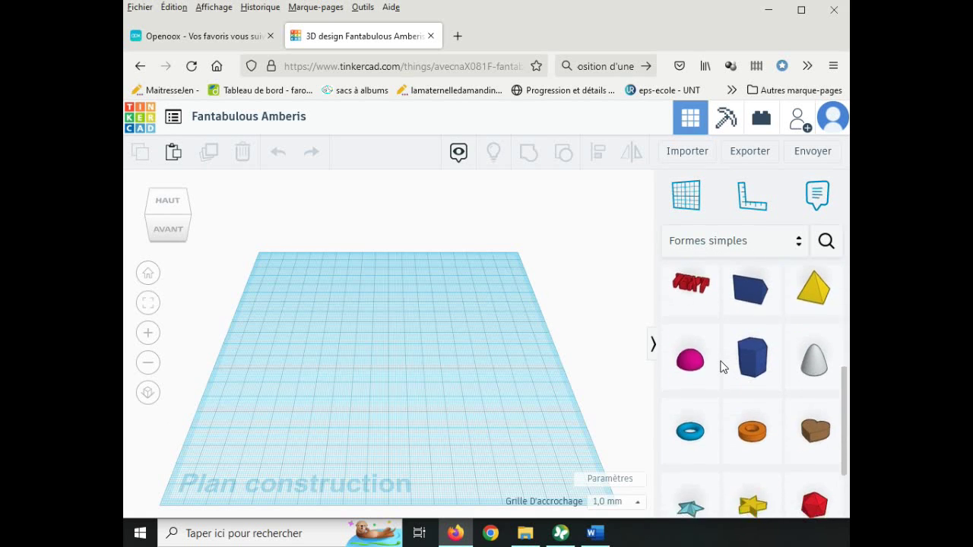
scroll(723, 365, up, 8)
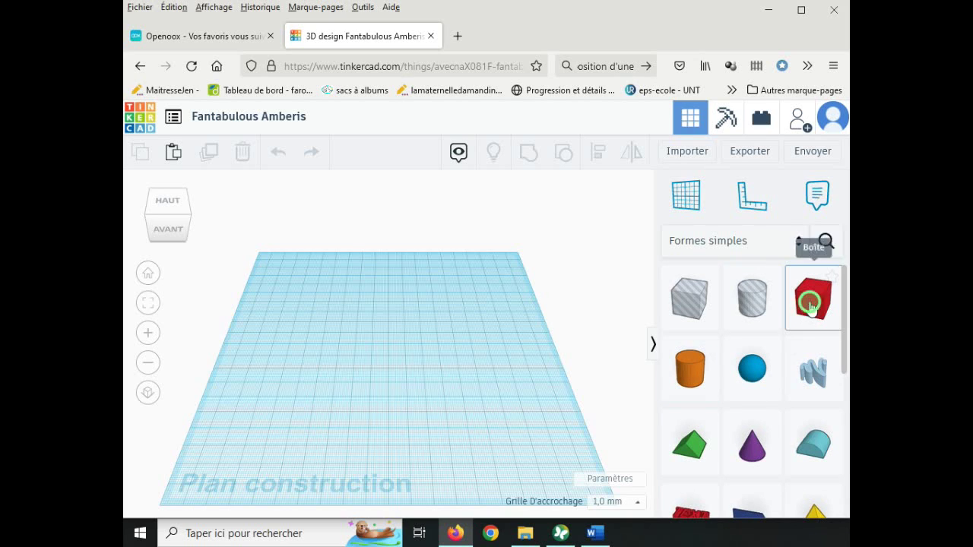
drag(812, 301, 418, 373)
click(374, 280)
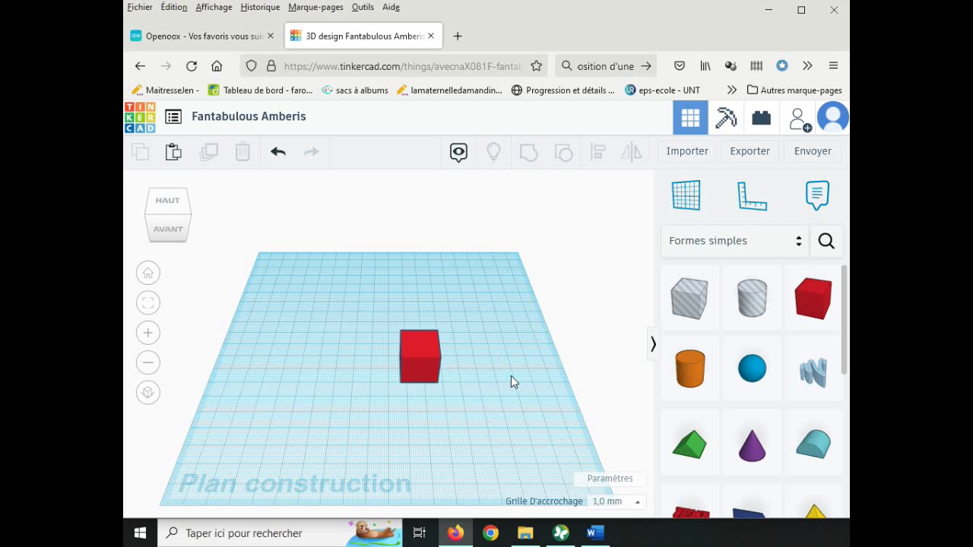
- Examine the red box on the workplane from several angles, up close and from farther away
right_drag(511, 375, 475, 365)
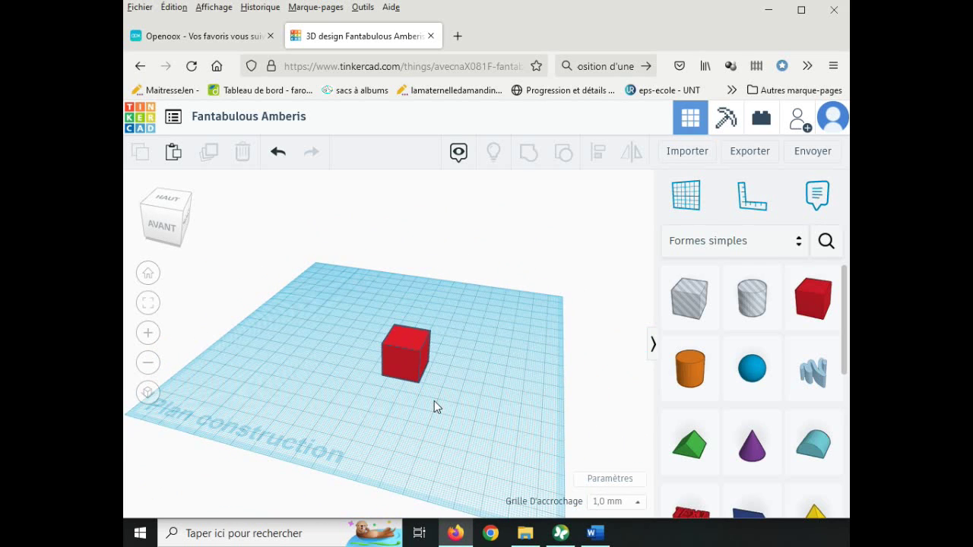
middle_drag(434, 400, 407, 413)
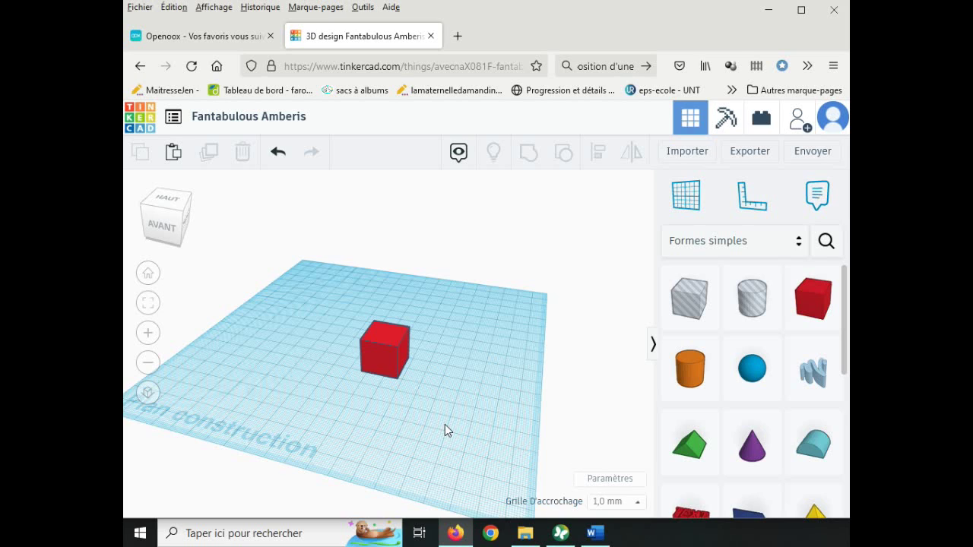
scroll(445, 428, up, 1)
scroll(389, 383, up, 4)
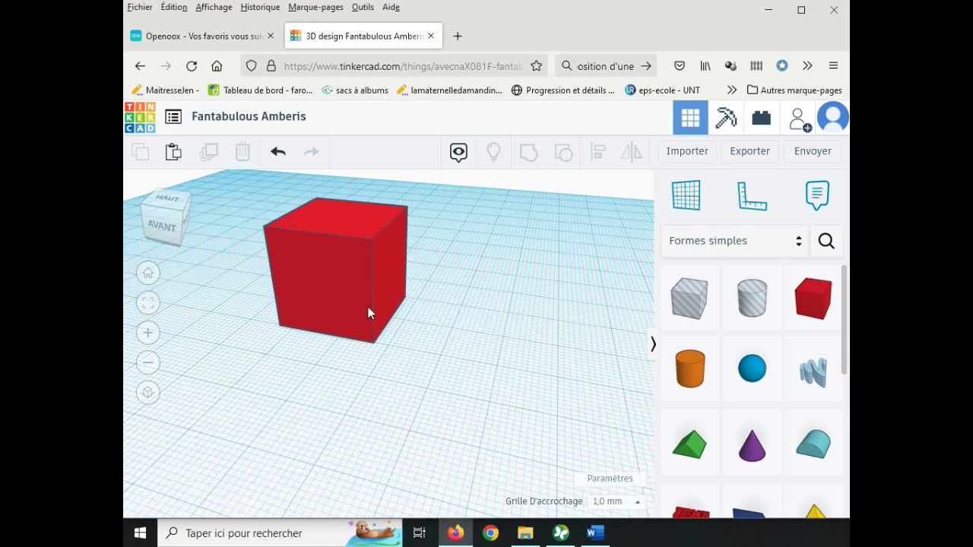
scroll(365, 305, down, 1)
scroll(365, 305, down, 3)
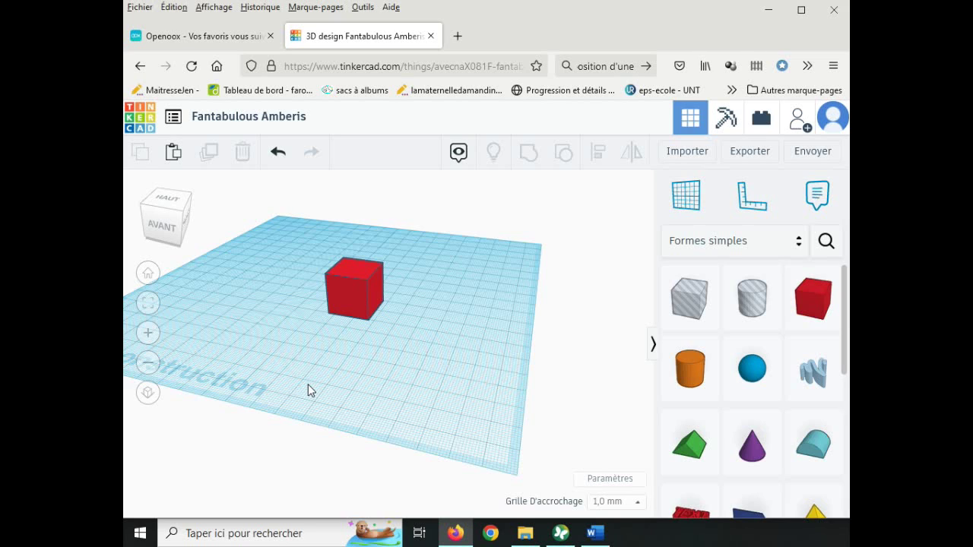
click(164, 224)
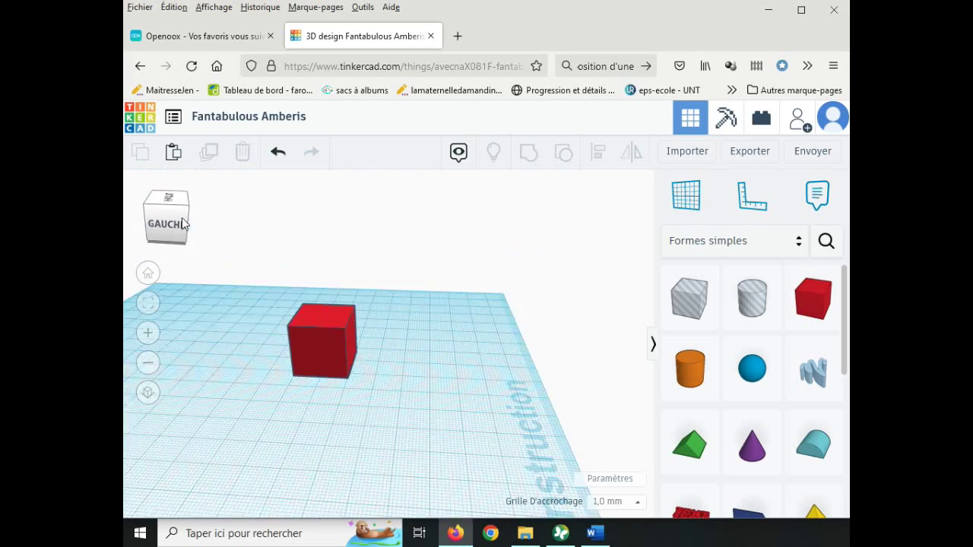
drag(161, 223, 175, 230)
click(175, 229)
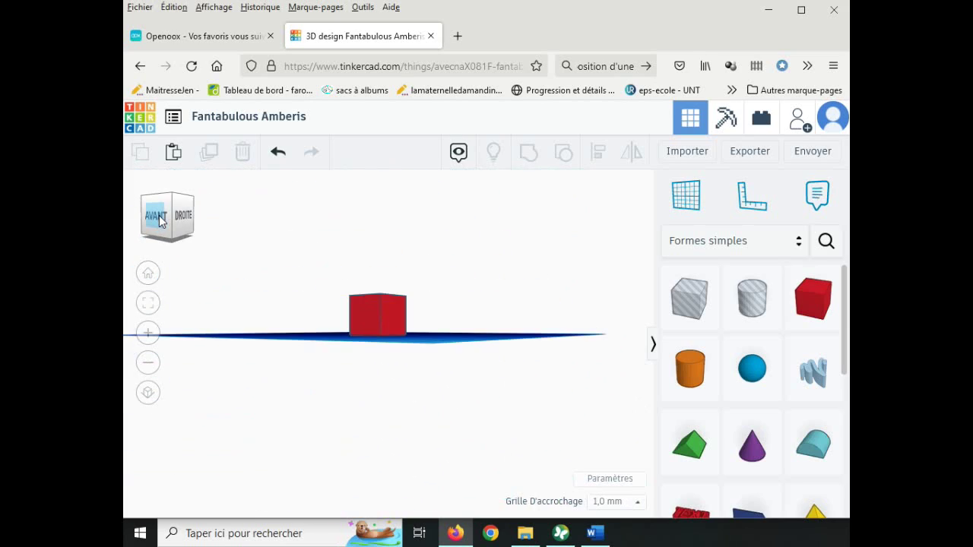
click(159, 220)
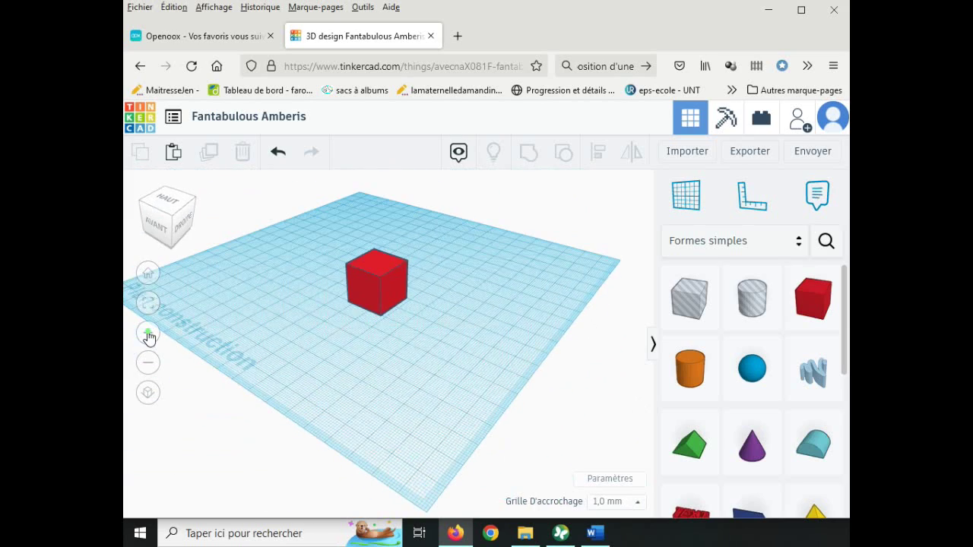
click(148, 337)
click(151, 365)
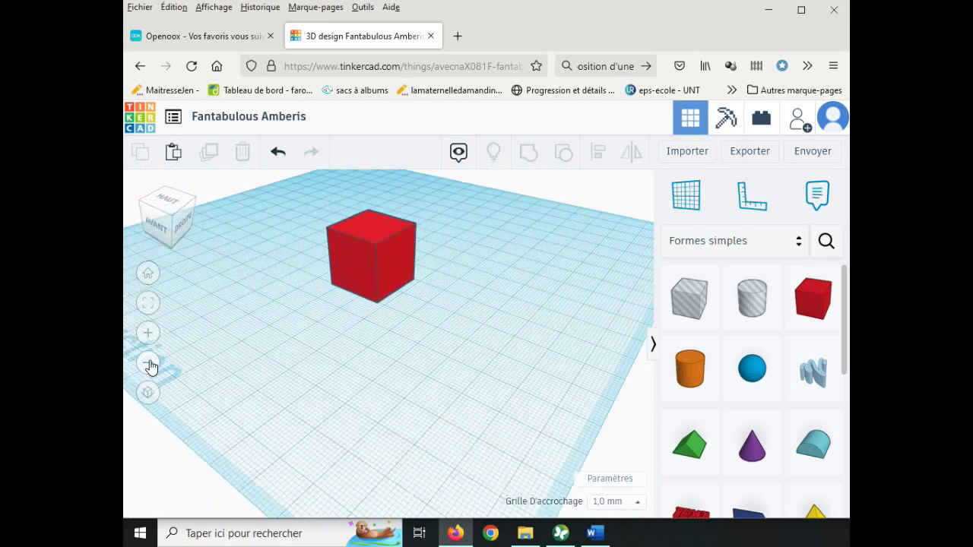
click(151, 366)
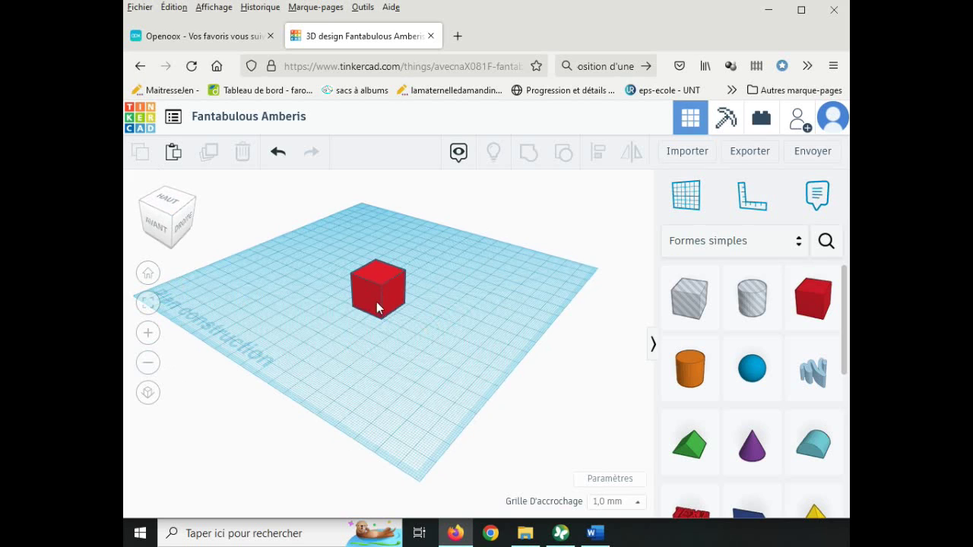
right_drag(407, 337, 358, 326)
scroll(365, 355, up, 5)
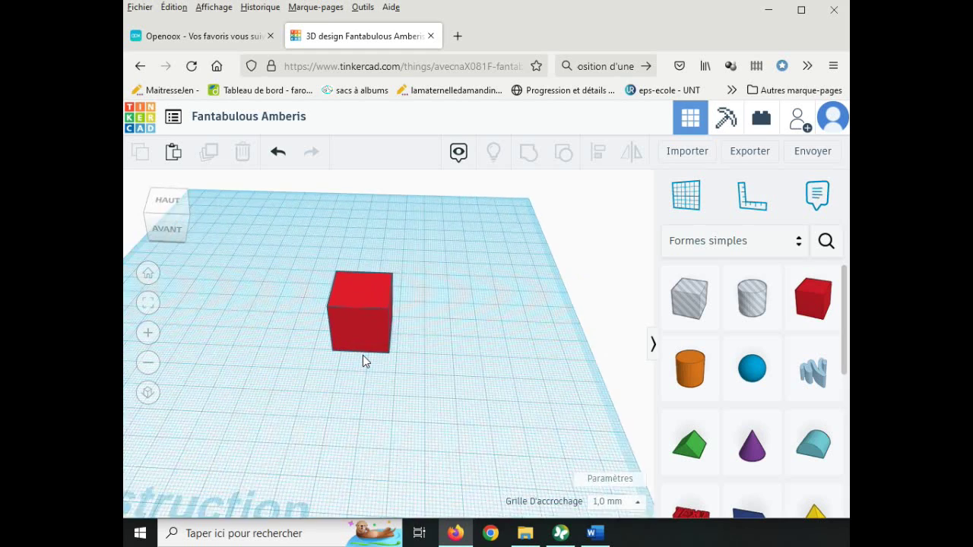
scroll(363, 355, down, 5)
scroll(362, 355, down, 2)
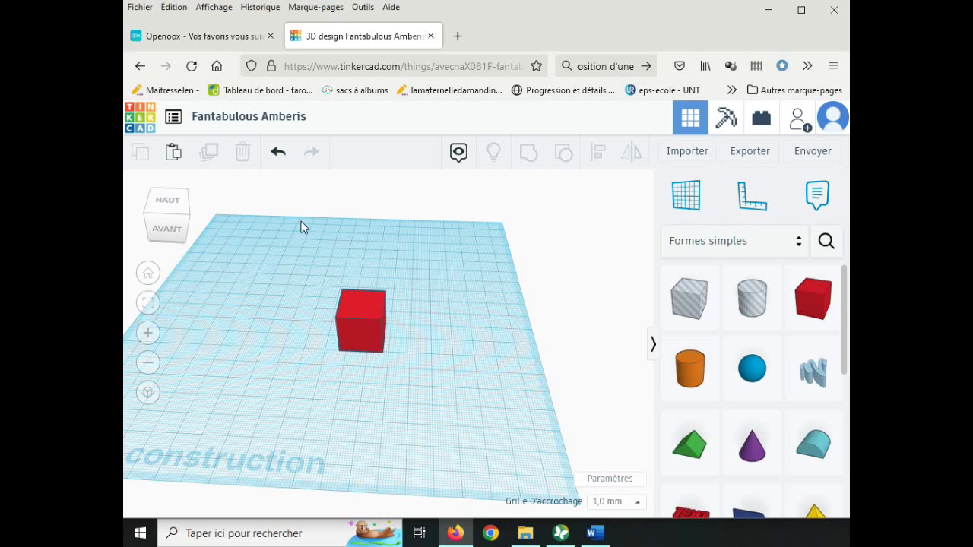
- Rename the design as Porte clefs
click(255, 118)
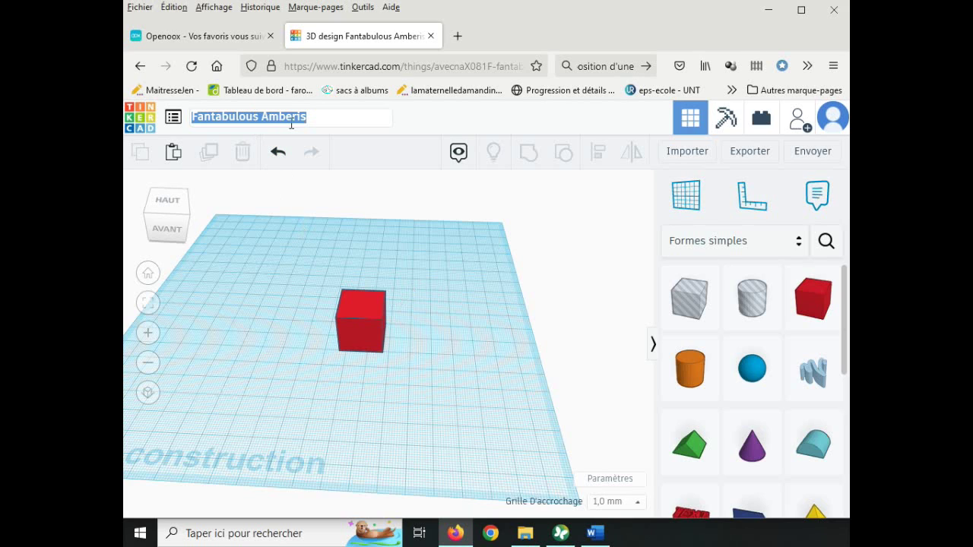
text(Porte c)
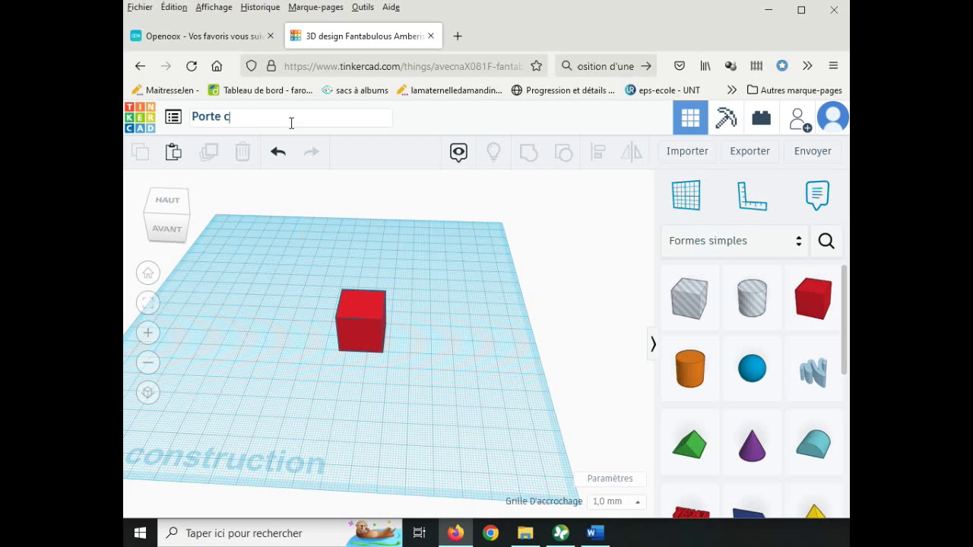
text(lefs)
click(472, 314)
- Set the red box's base length, along its front edge, to 70 mm
click(357, 332)
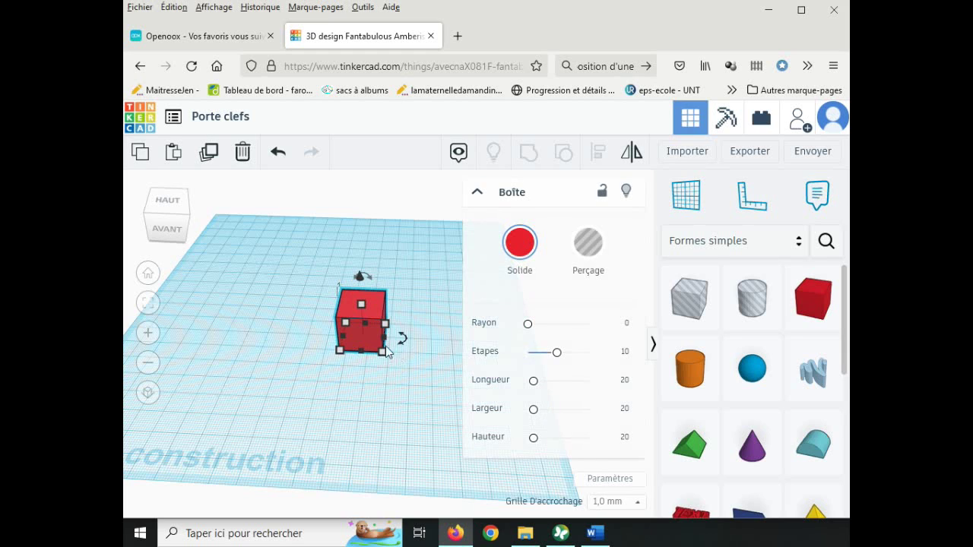
scroll(367, 338, up, 2)
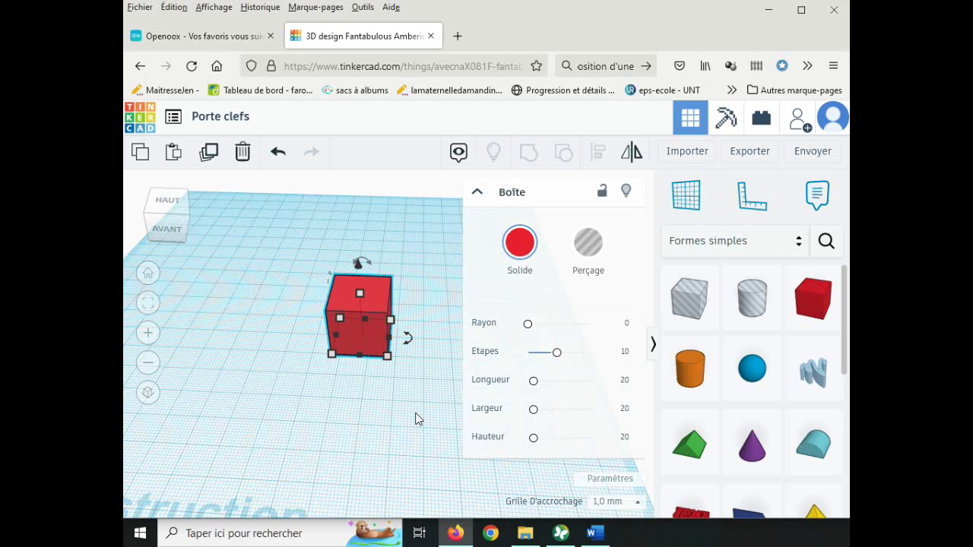
middle_drag(417, 419, 332, 402)
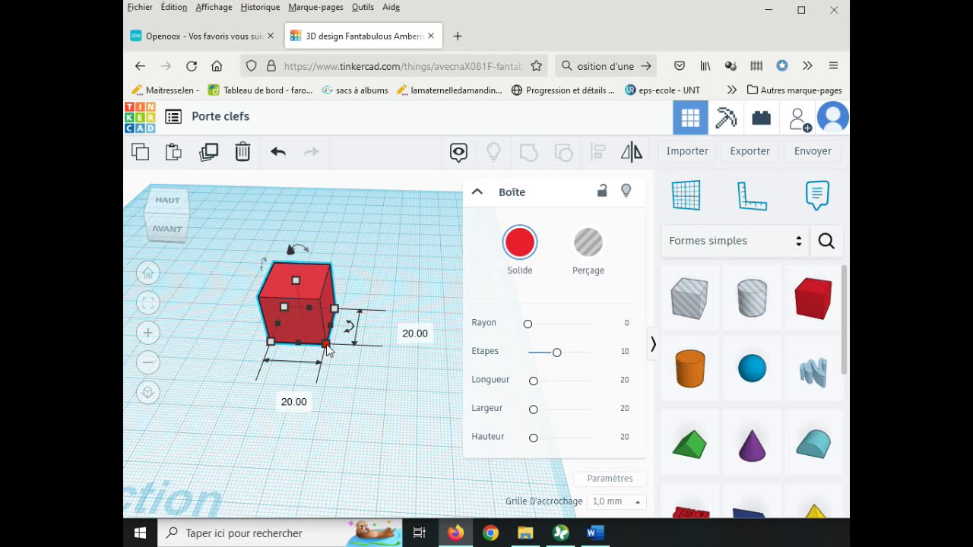
mouse_move(327, 349)
mouse_down()
mouse_move(403, 340)
mouse_move(370, 384)
mouse_move(400, 379)
mouse_move(348, 350)
mouse_move(363, 355)
mouse_move(330, 351)
mouse_up()
click(278, 403)
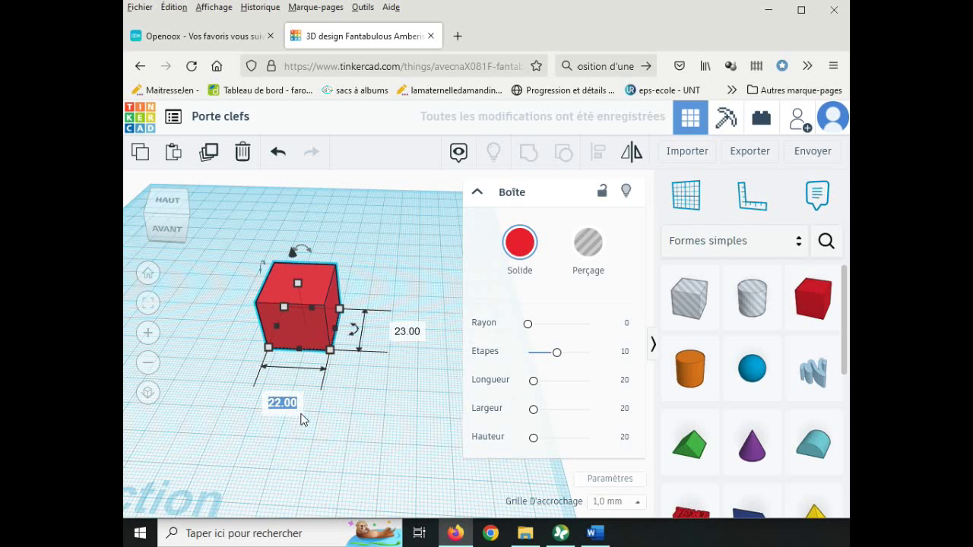
text(70)
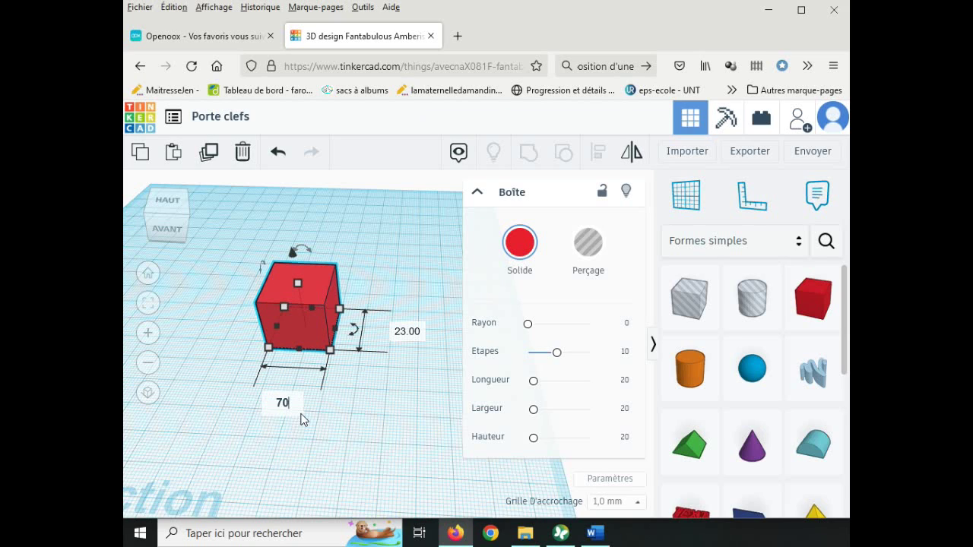
click(407, 334)
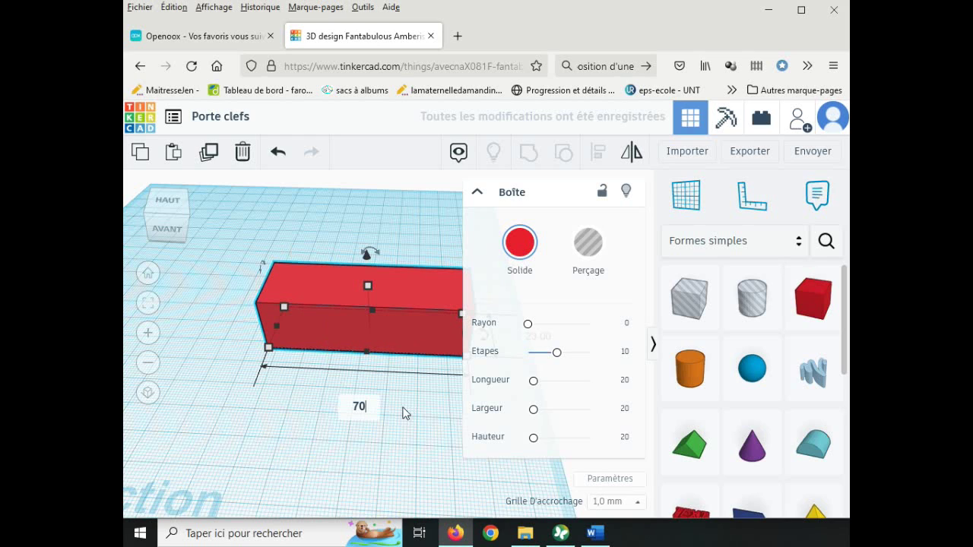
key(Return)
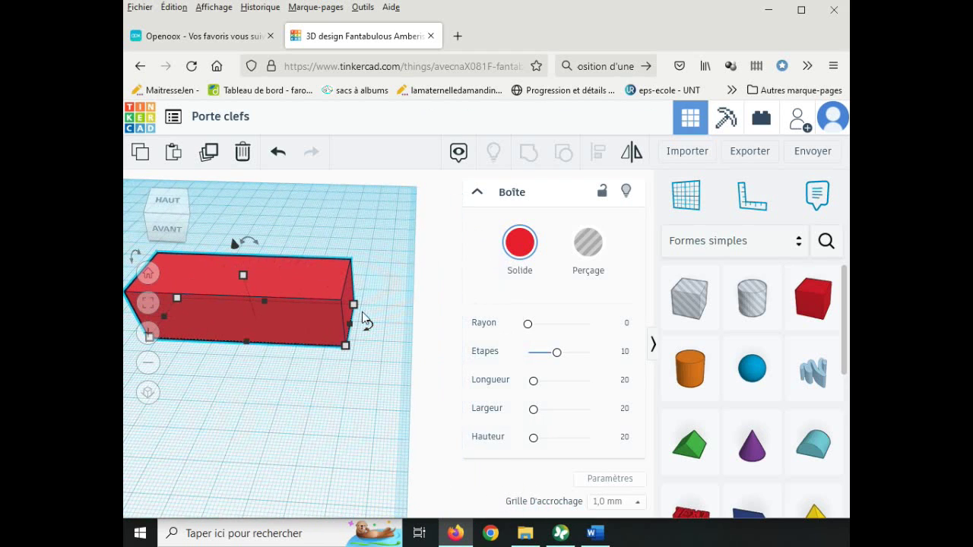
- Set the depth of the red box's base to 30 mm
mouse_move(346, 347)
click(422, 326)
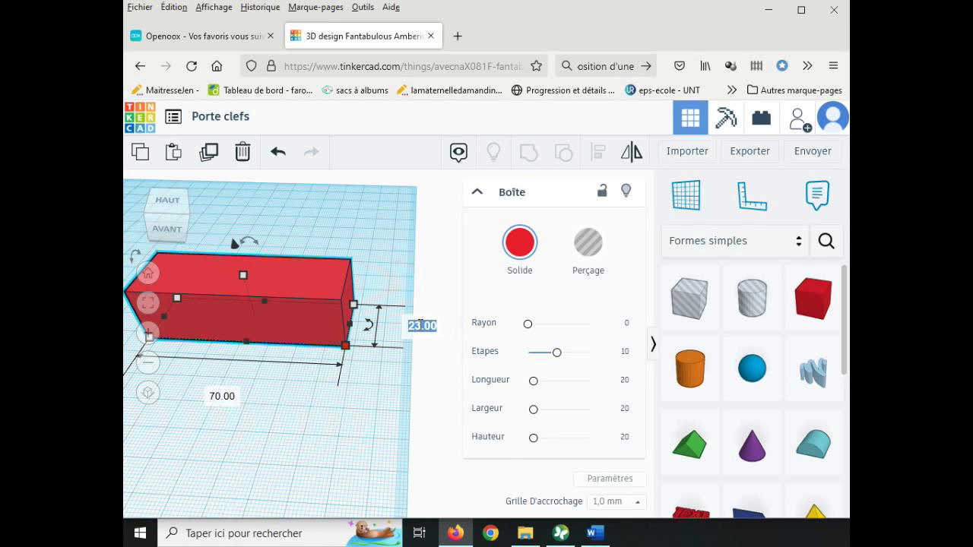
text(30)
key(Return)
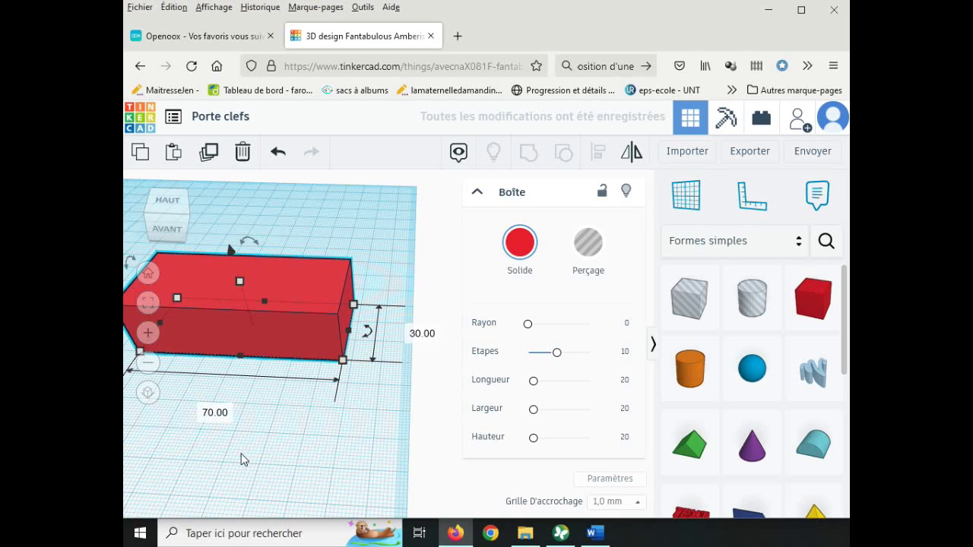
- Set the red box's height to 4 mm and deselect it
mouse_move(244, 278)
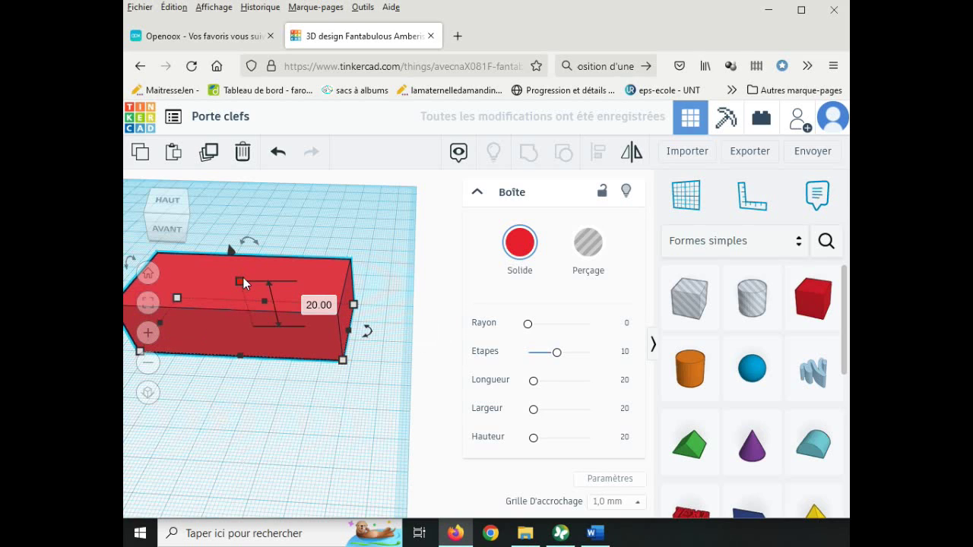
click(314, 303)
text(4)
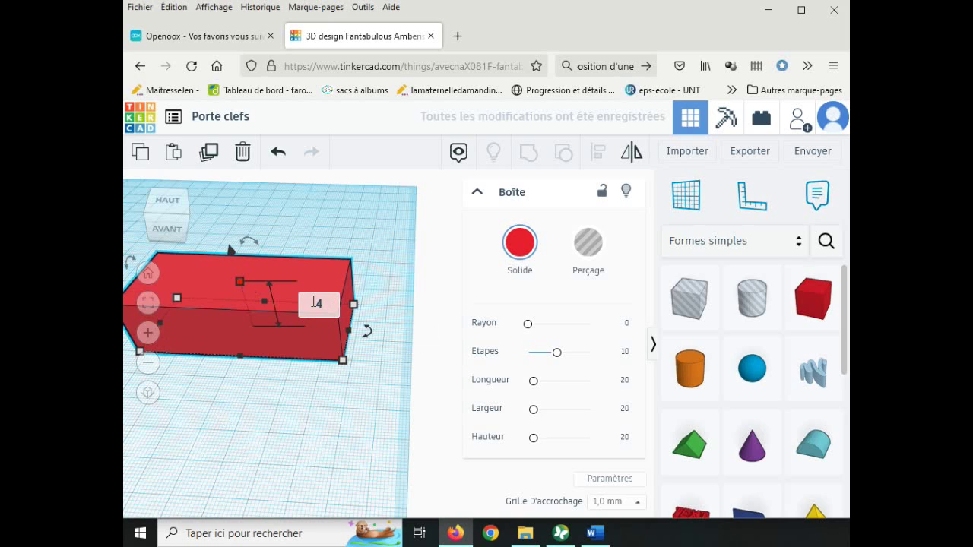
key(Return)
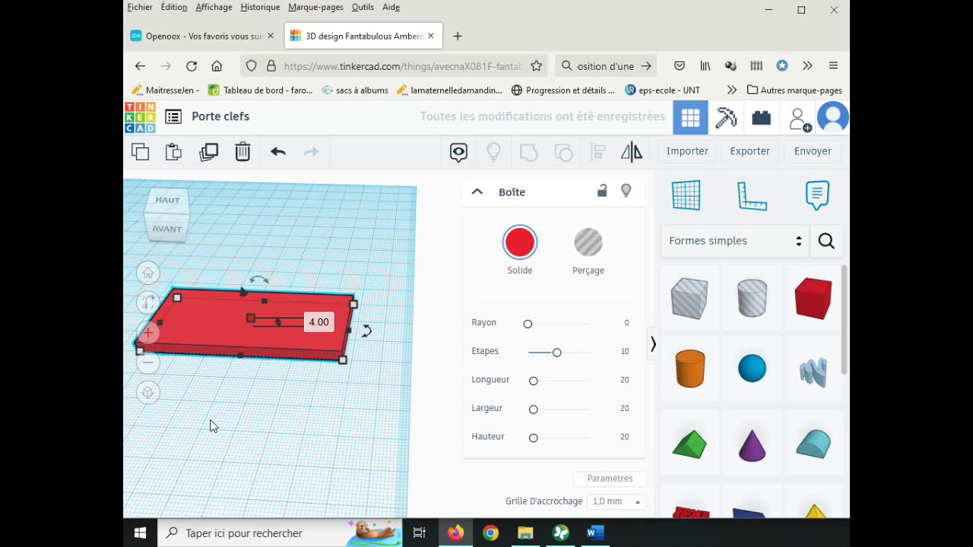
click(340, 220)
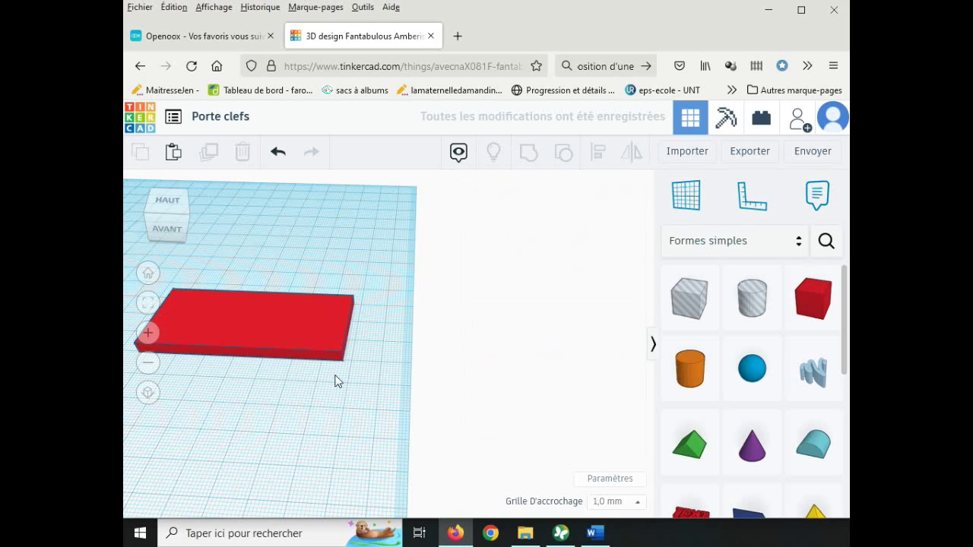
- Change the flat box's solid colour from red to light turquoise
click(256, 330)
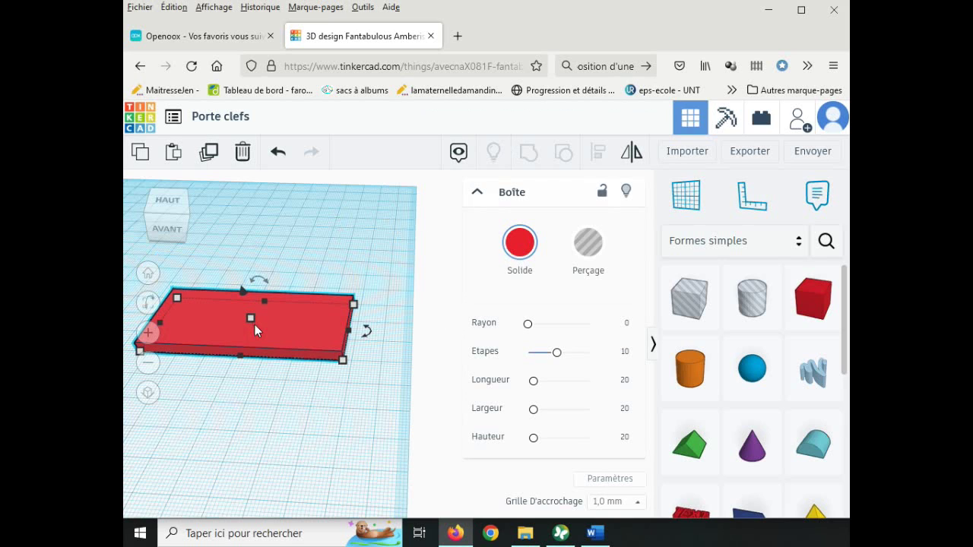
click(520, 243)
click(607, 373)
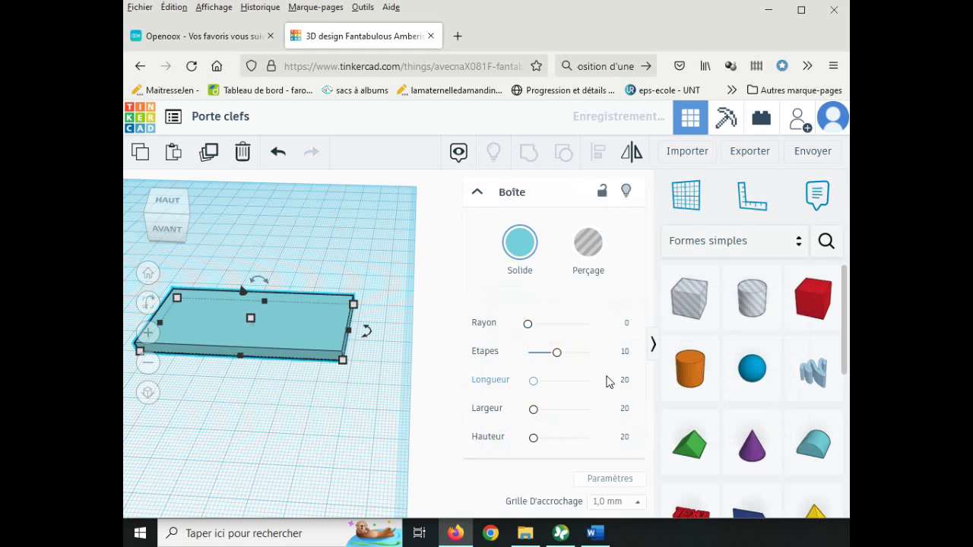
click(319, 431)
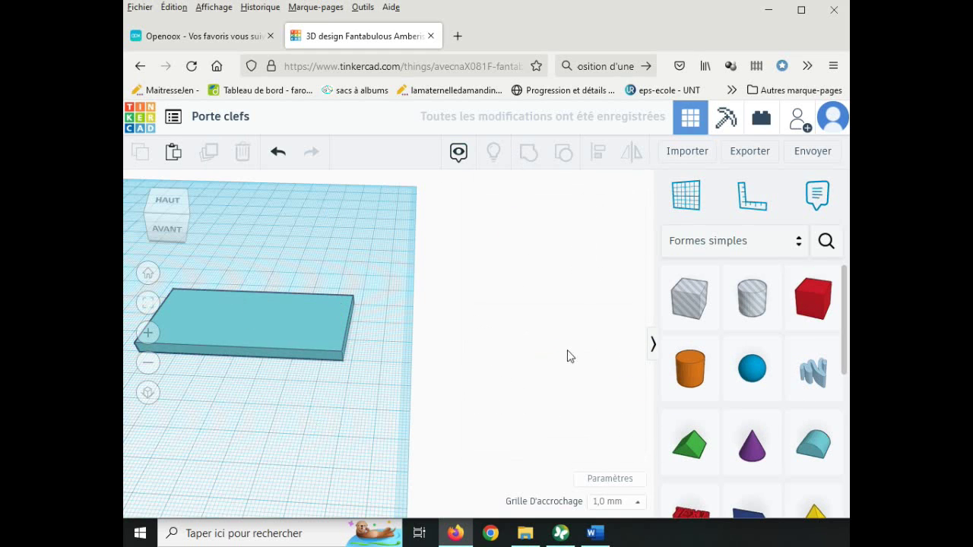
click(652, 346)
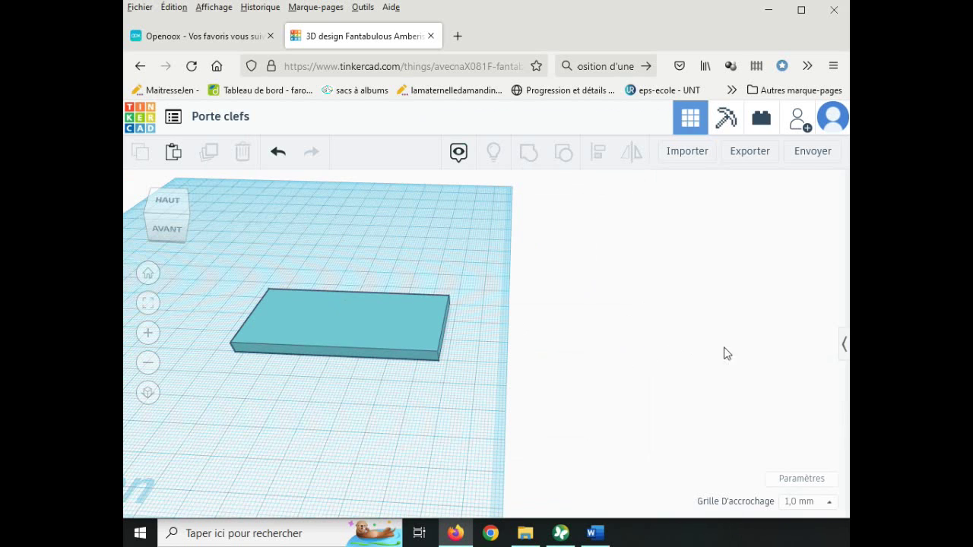
click(844, 348)
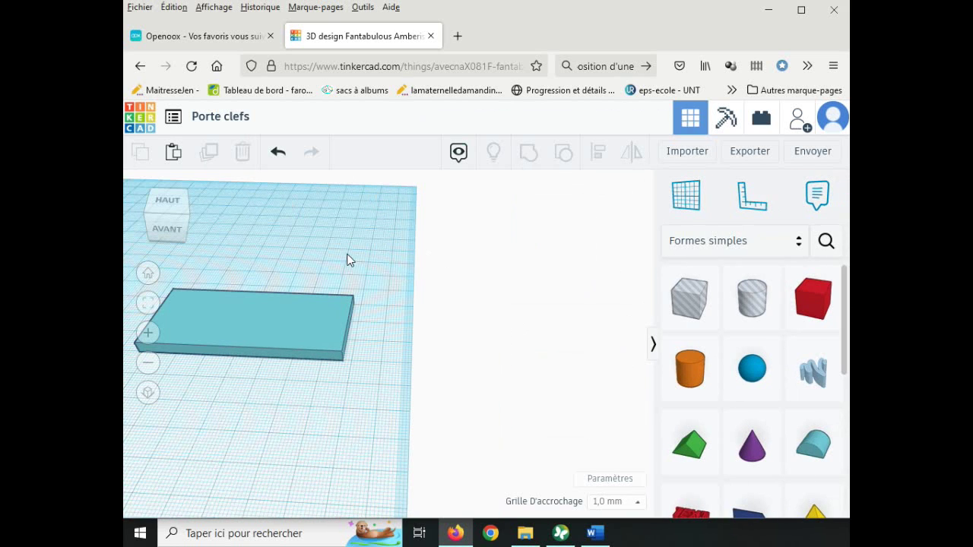
- Place a solid cylinder beside the turquoise plate's left end and set its base to 30 × 30 mm
middle_drag(337, 247, 562, 245)
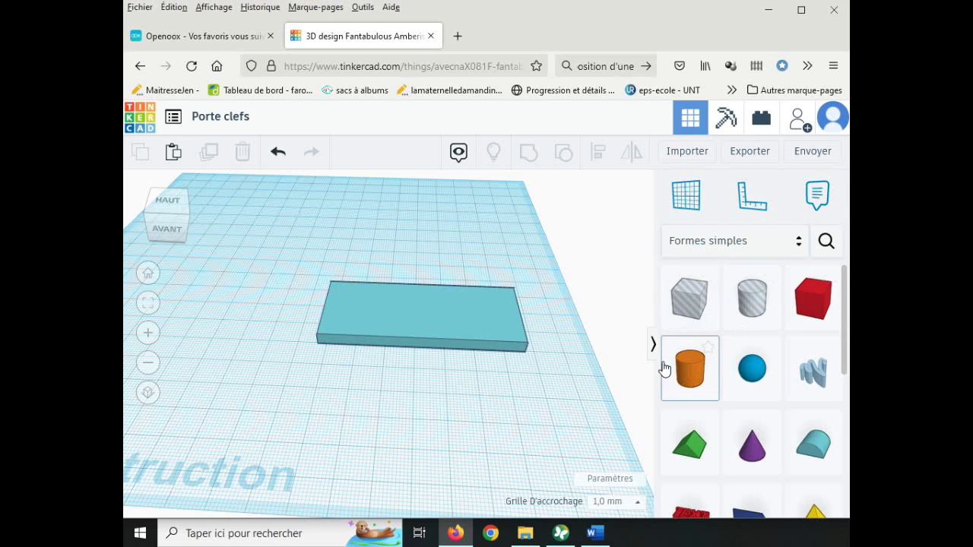
drag(663, 368, 282, 325)
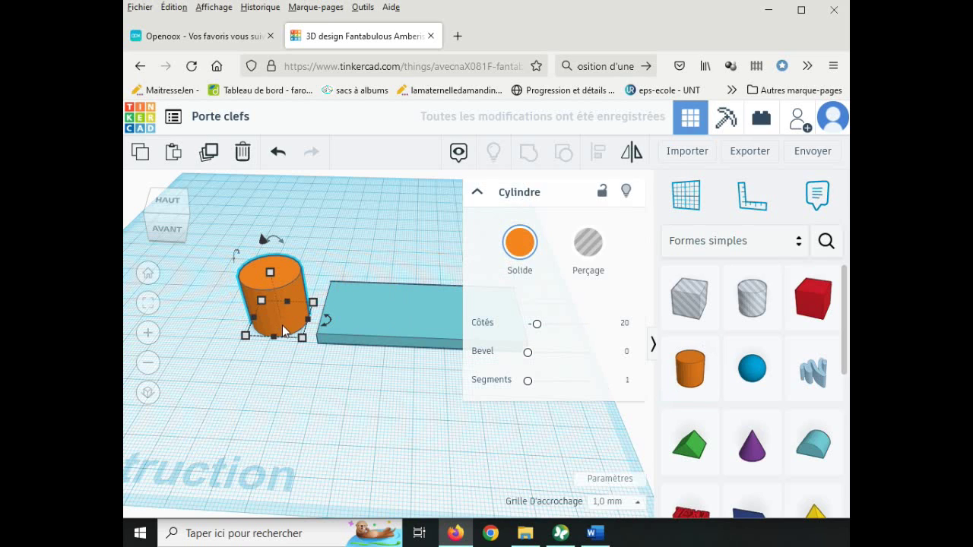
mouse_move(301, 338)
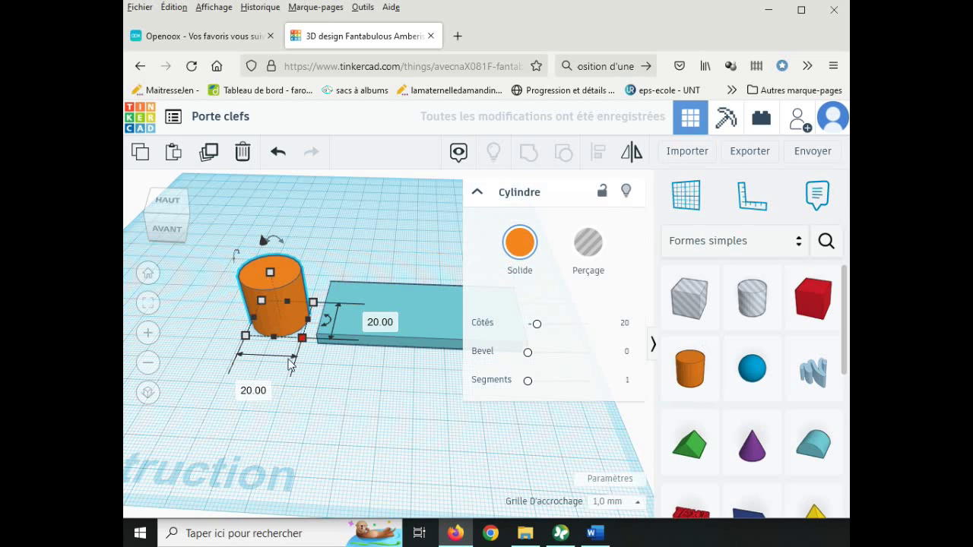
click(254, 390)
text(30)
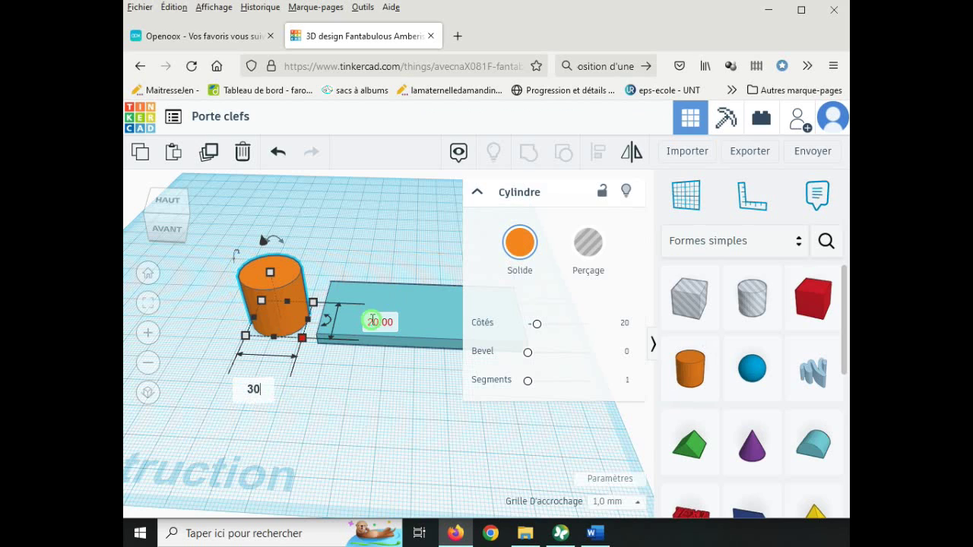
click(371, 319)
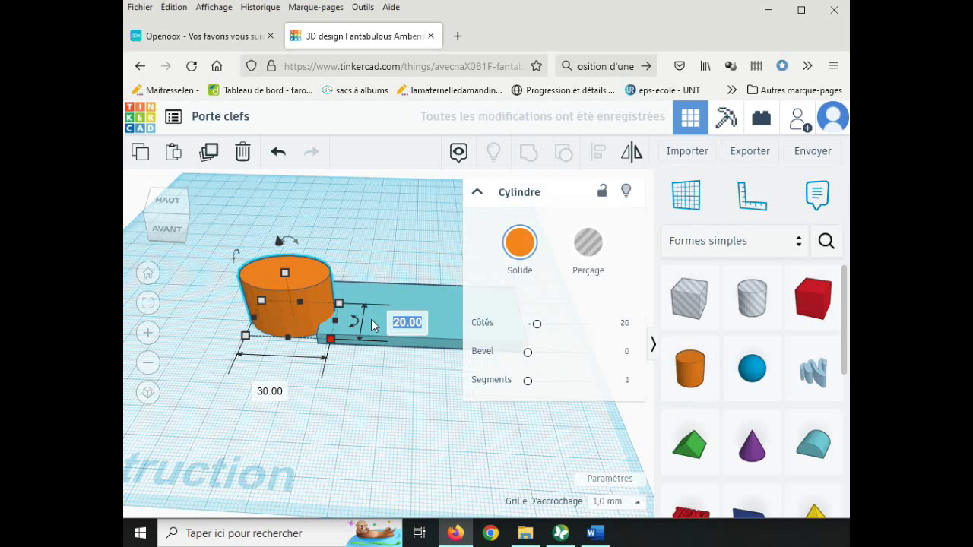
text(30)
key(Return)
- Set the orange cylinder's height to 4 mm
mouse_move(285, 281)
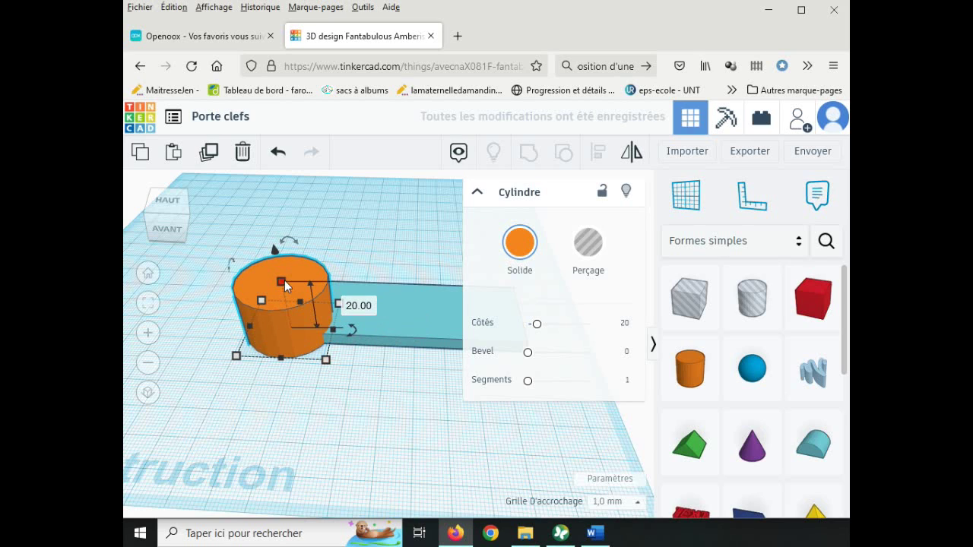
click(360, 306)
text(4)
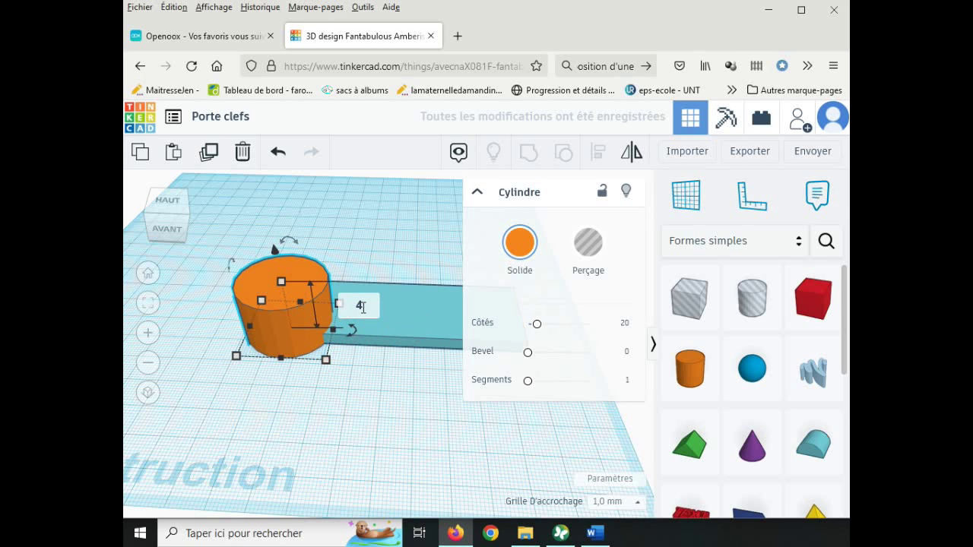
key(Return)
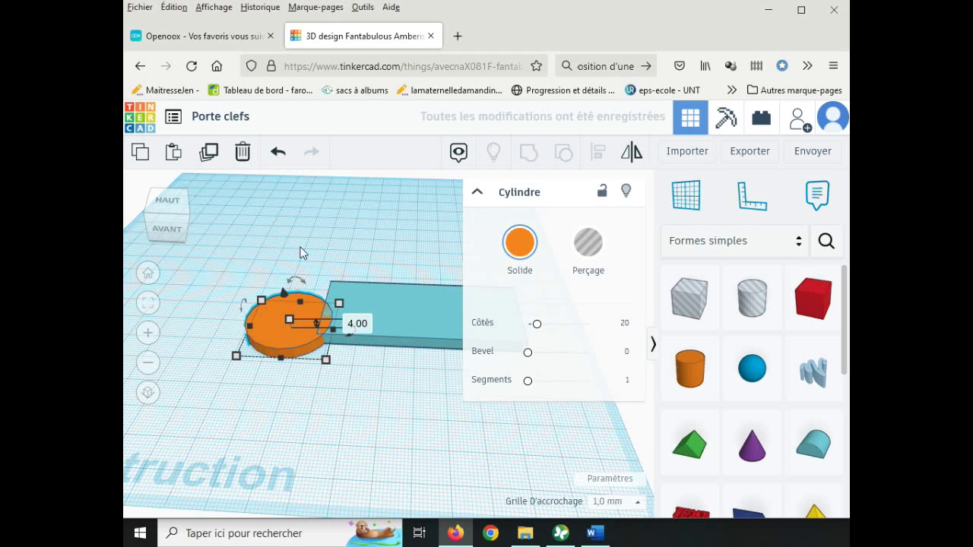
- In the top view, move the orange disc 11 mm right and 8 mm back, centring it on the plate's left edge
click(167, 202)
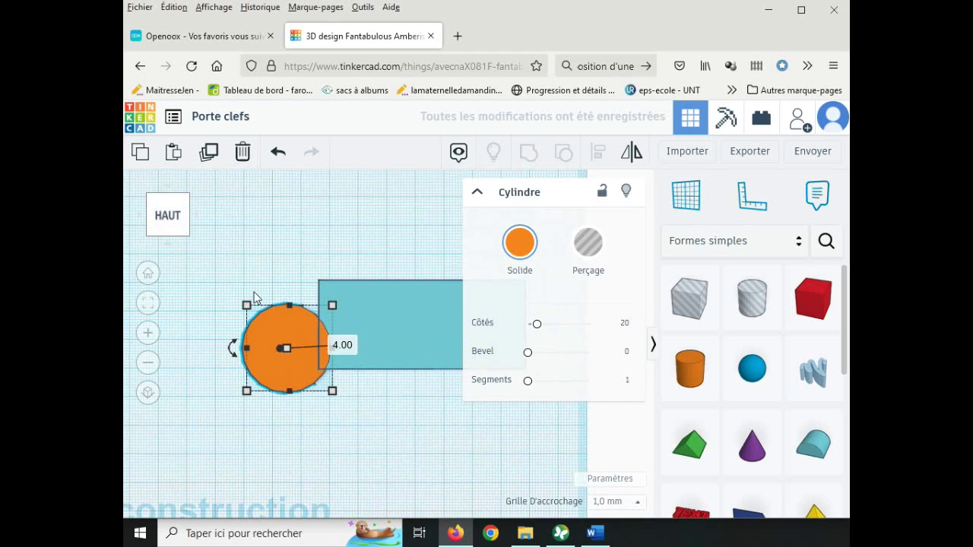
drag(299, 374, 330, 351)
scroll(324, 310, up, 2)
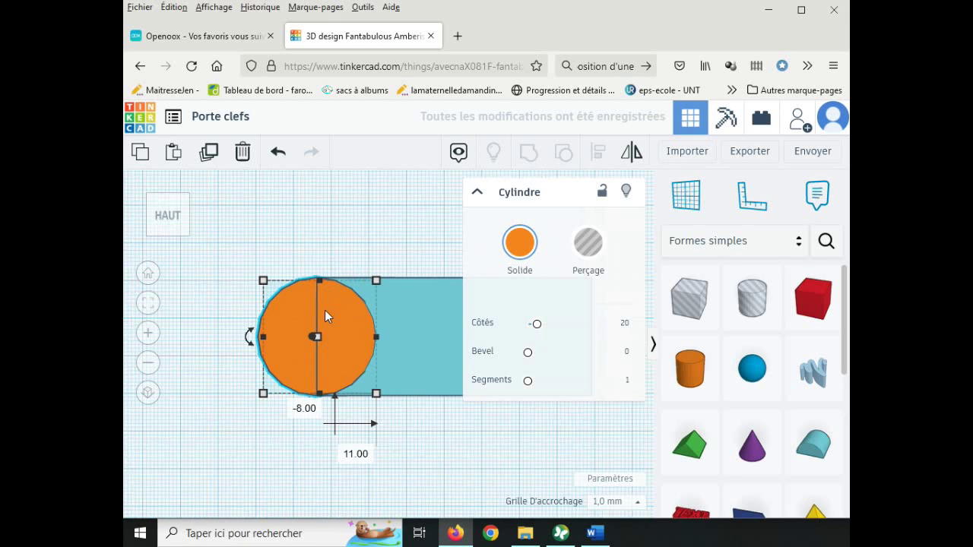
scroll(325, 310, down, 3)
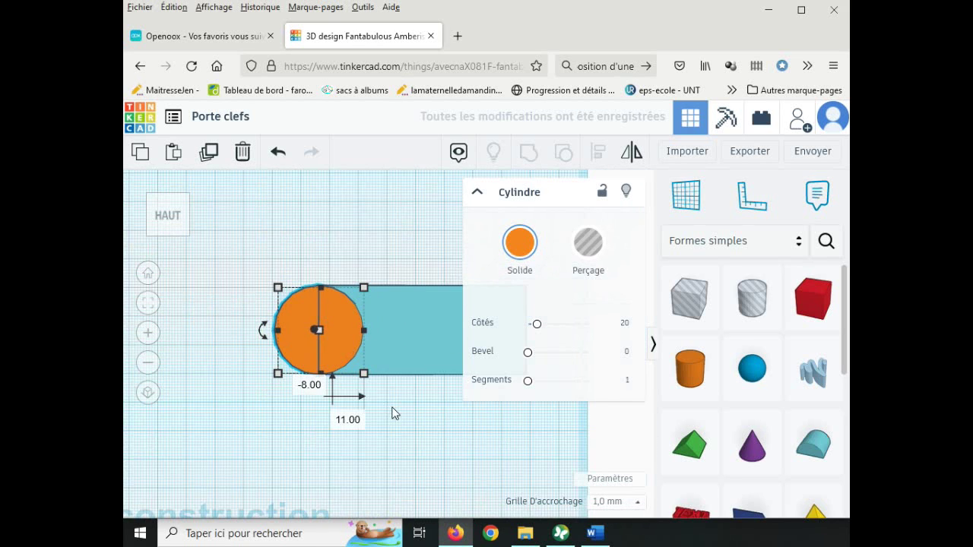
middle_drag(410, 419, 279, 398)
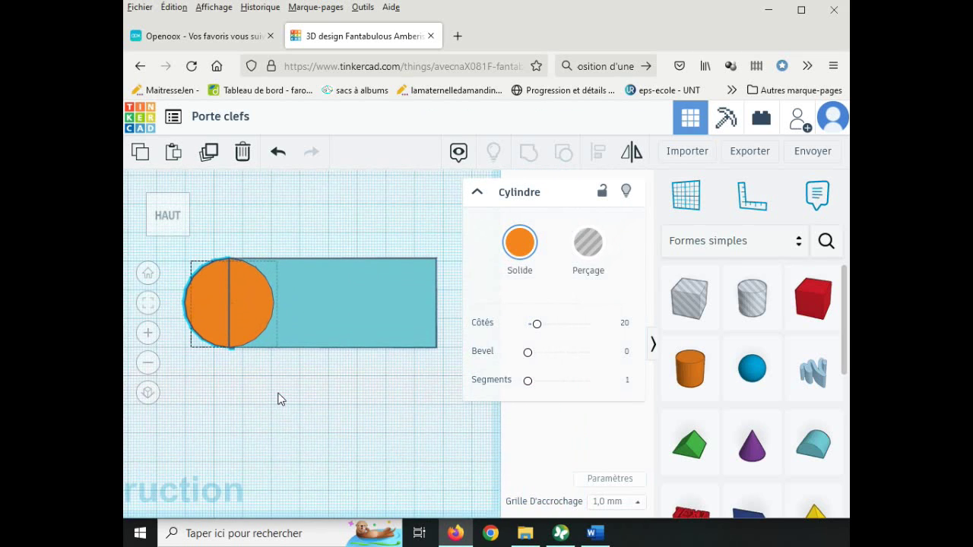
- Group the orange disc and the turquoise plate into one shape with a rounded left end
click(295, 477)
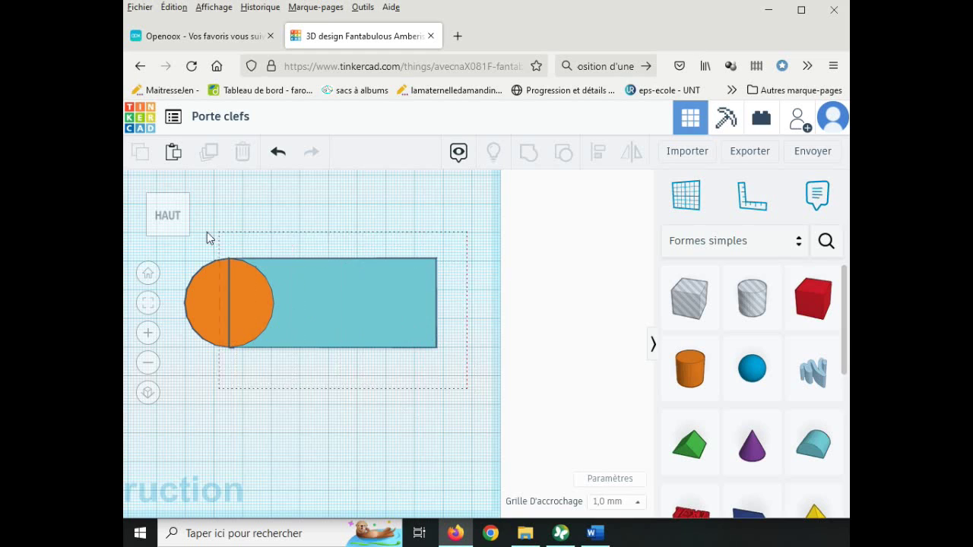
drag(207, 233, 181, 246)
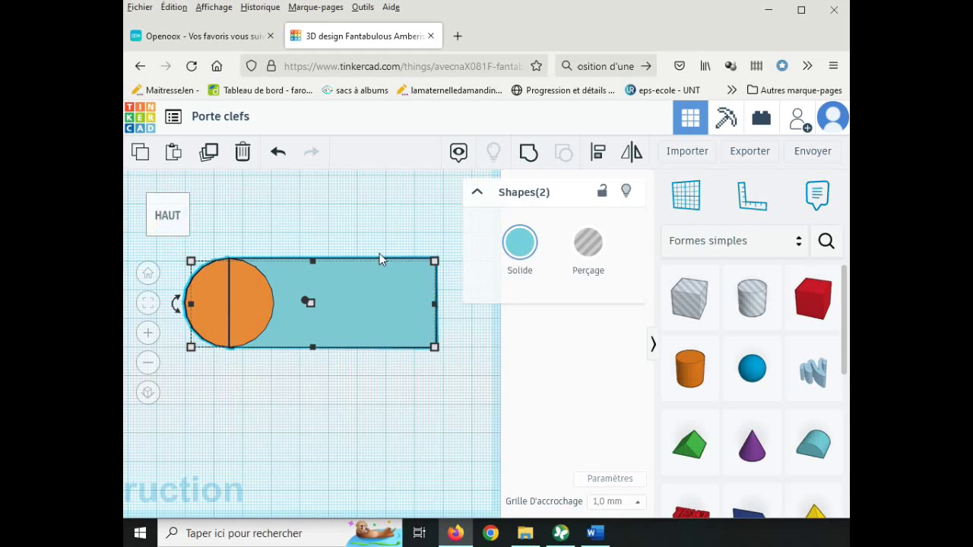
click(528, 153)
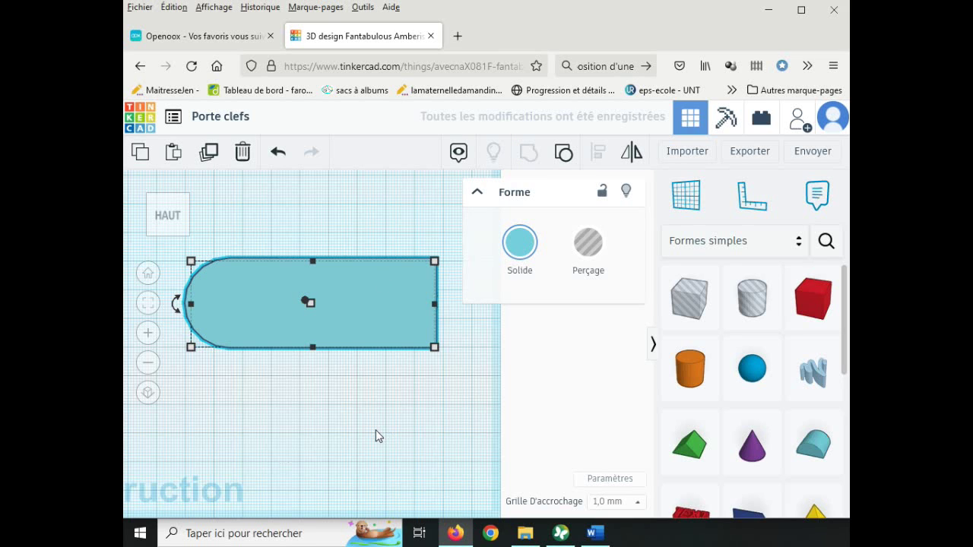
right_drag(376, 430, 352, 362)
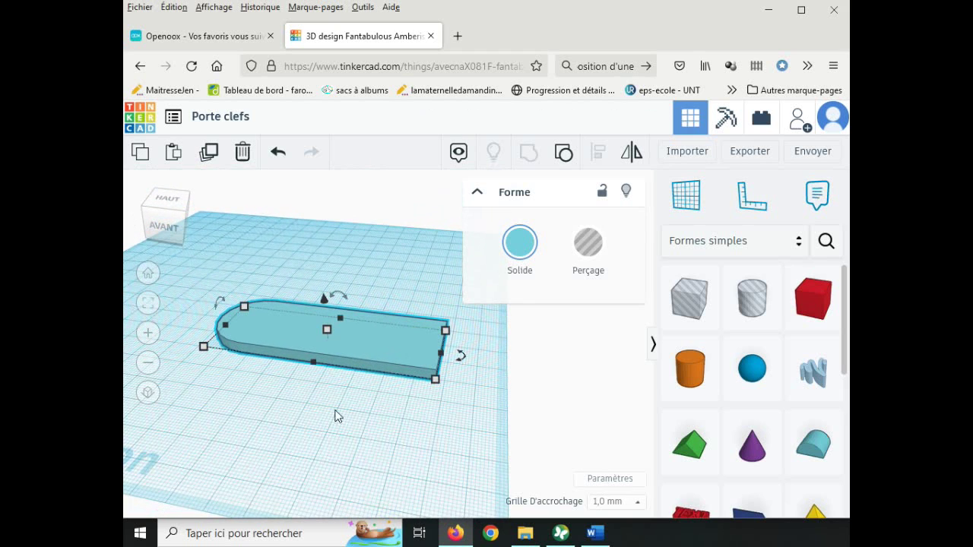
click(372, 484)
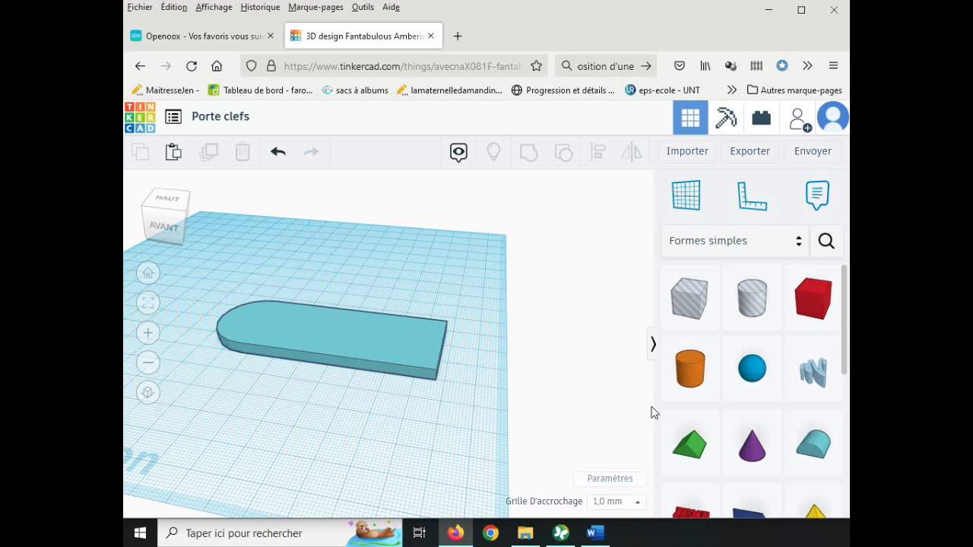
- Place another solid cylinder behind the plate's rounded end and set its base to 8 × 8 mm
click(688, 370)
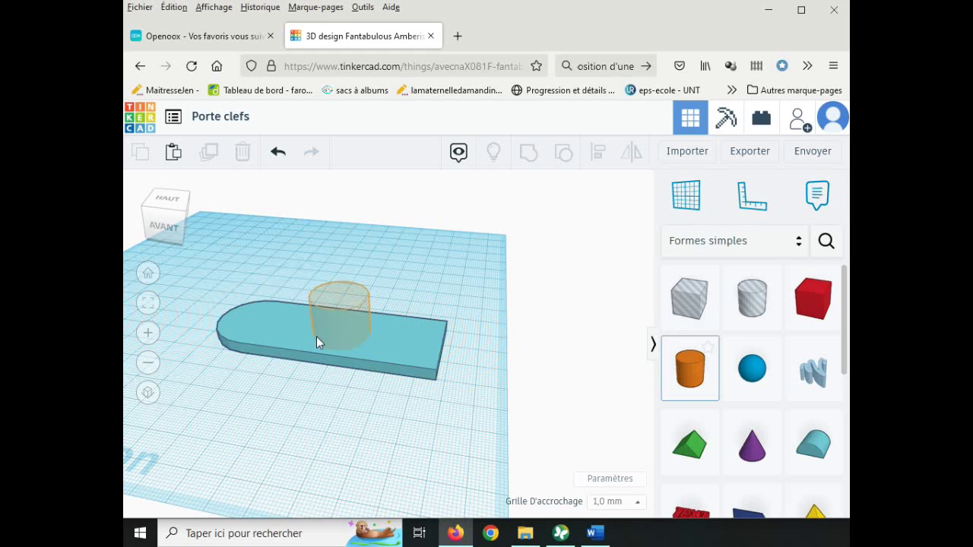
click(242, 289)
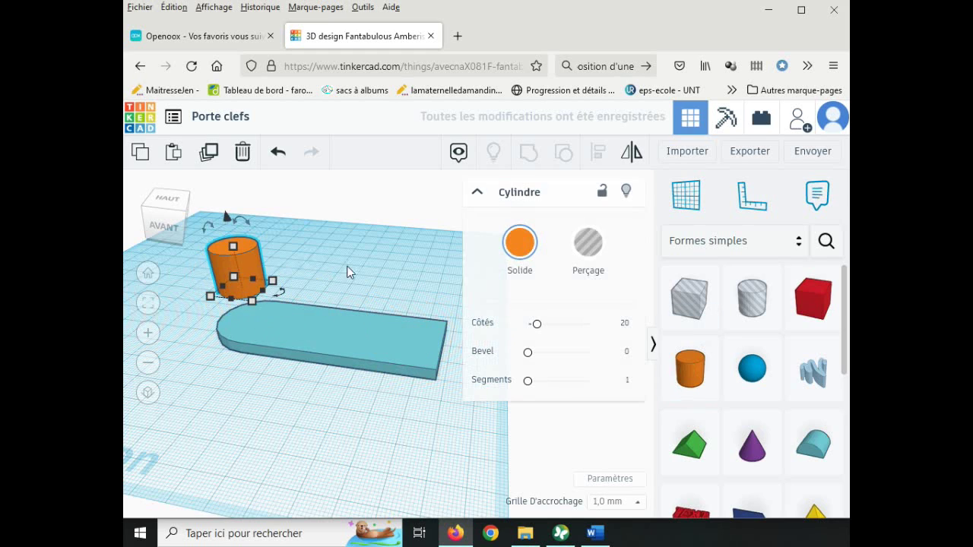
middle_drag(347, 273, 441, 336)
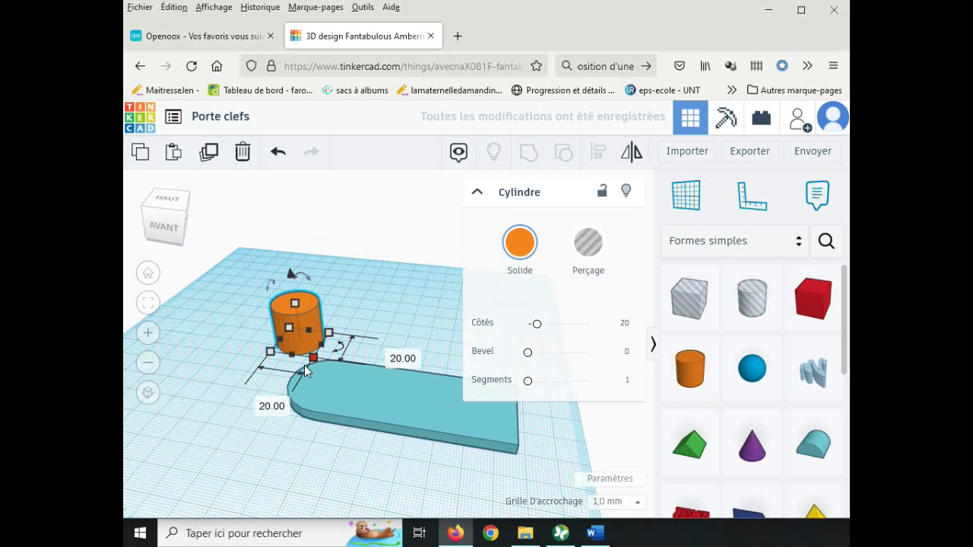
click(262, 401)
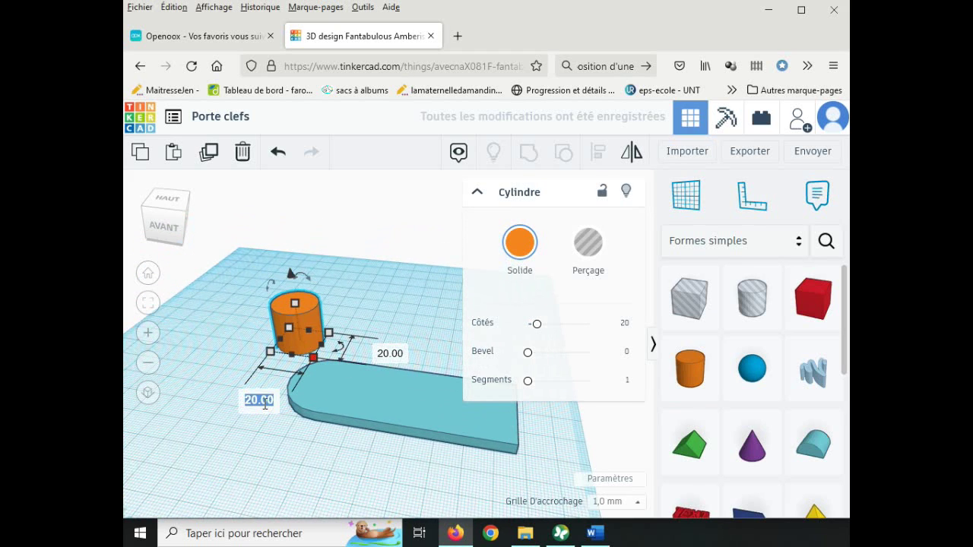
text(8)
key(Tab)
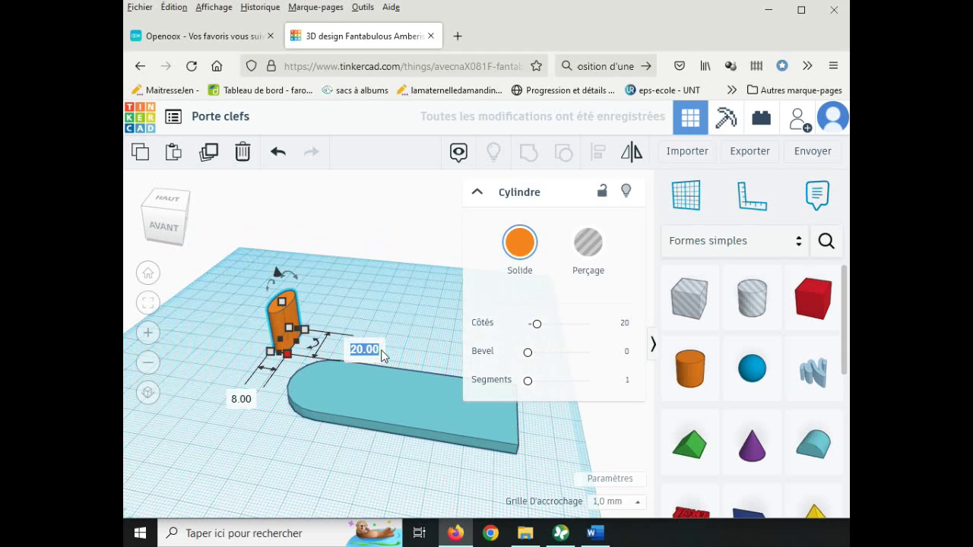
text(8)
key(Return)
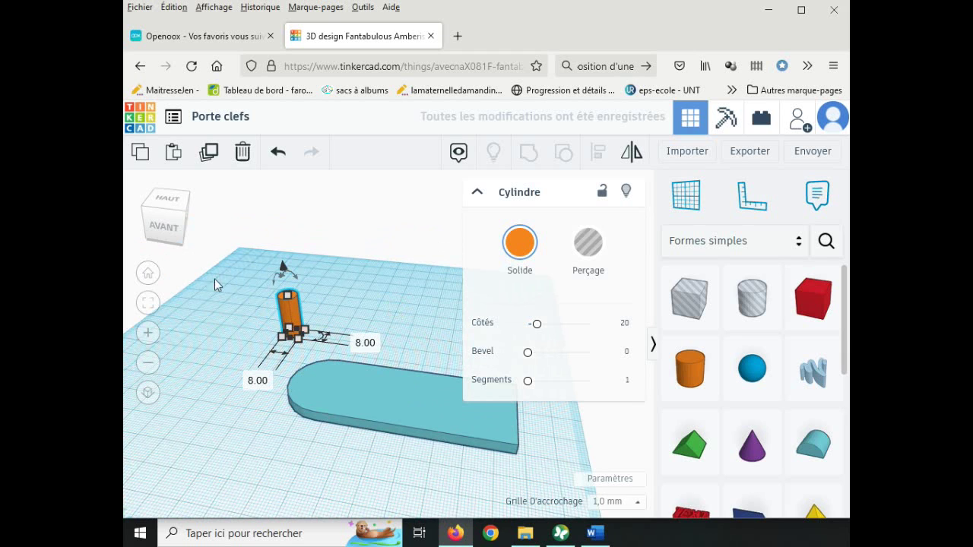
- In the top view, move the small cylinder 26 mm right and 36 mm forward onto the plate's rounded end, centred across its width
click(169, 210)
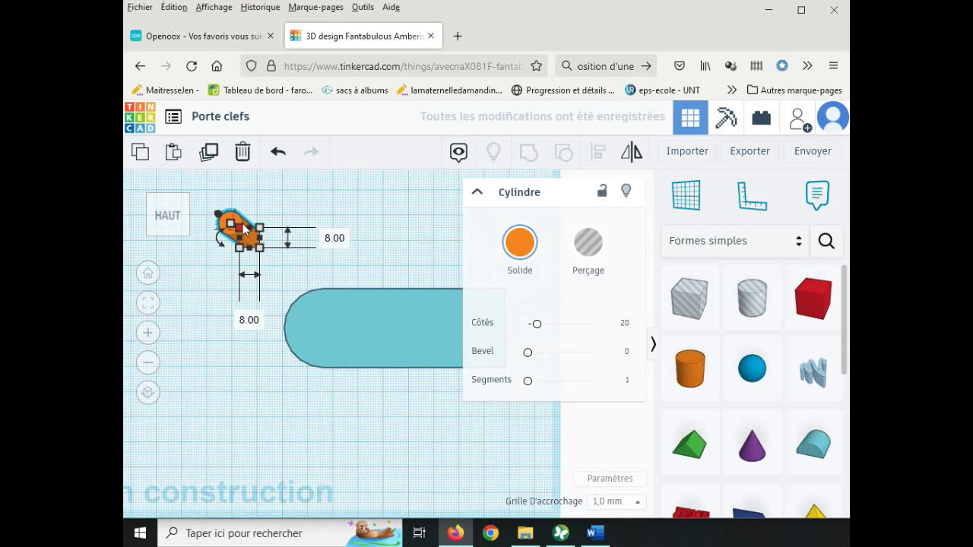
drag(226, 222, 304, 326)
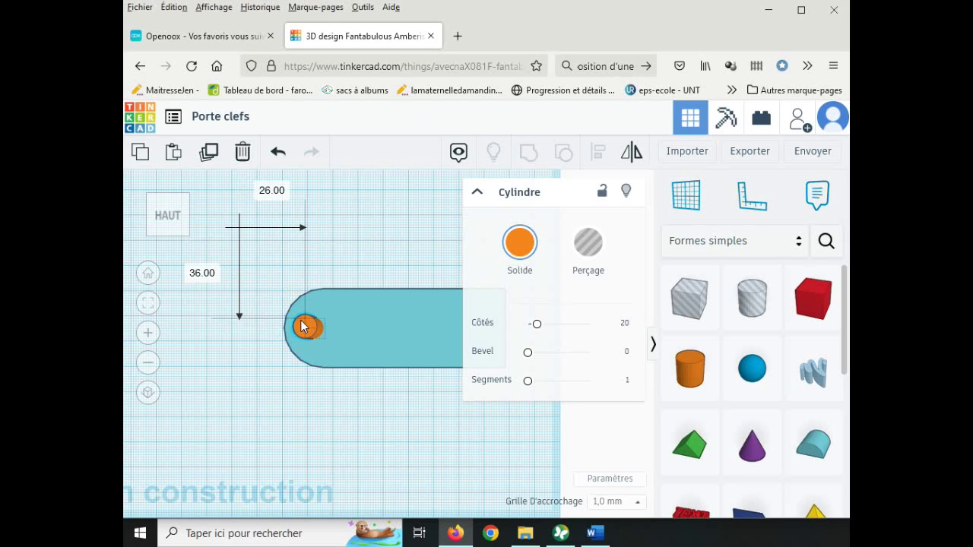
middle_drag(327, 361, 407, 368)
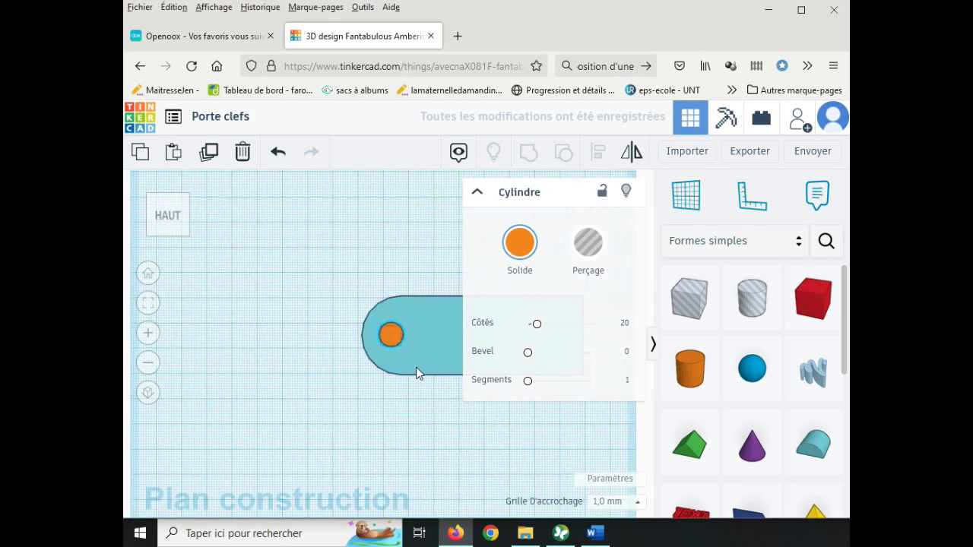
- Nudge the small orange cylinder slightly forward and closer to the tip of the plate's rounded end in the top view
scroll(389, 339, up, 5)
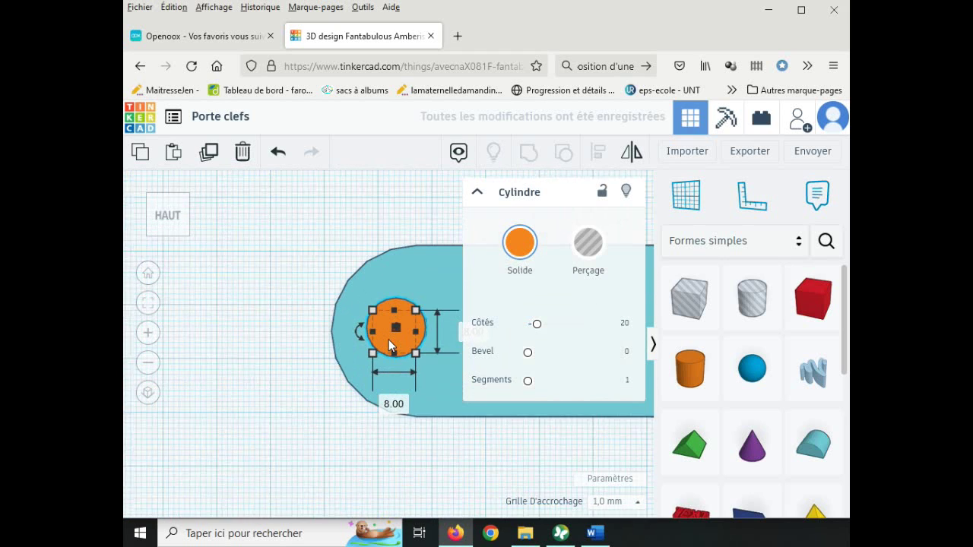
drag(410, 314, 400, 324)
click(265, 263)
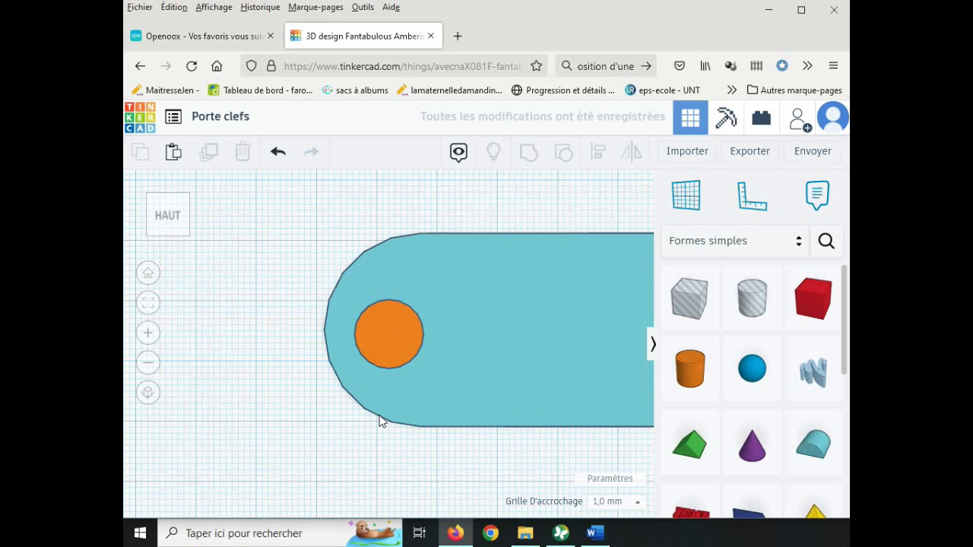
- Turn the small orange cylinder on the plate's rounded end into a hole shape (Perçage)
scroll(376, 407, down, 5)
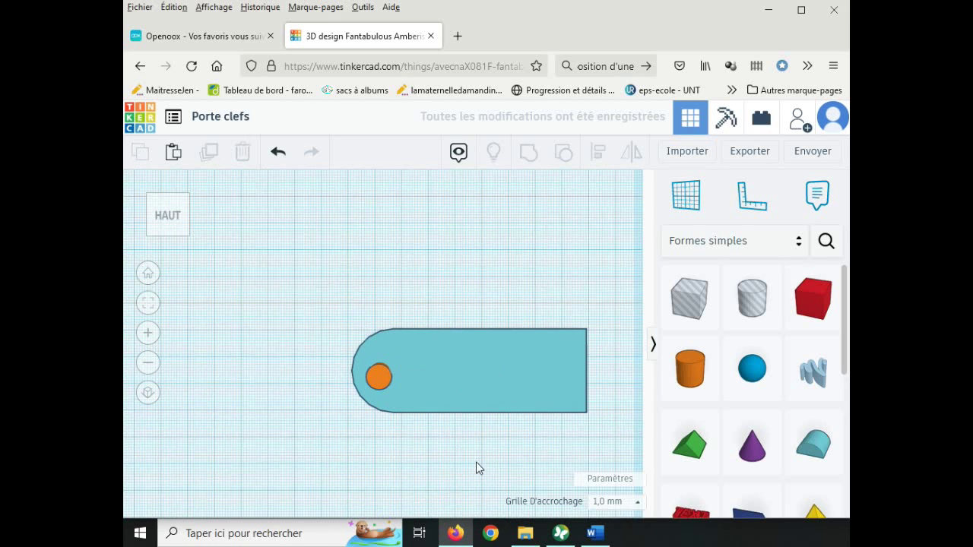
right_drag(481, 469, 428, 376)
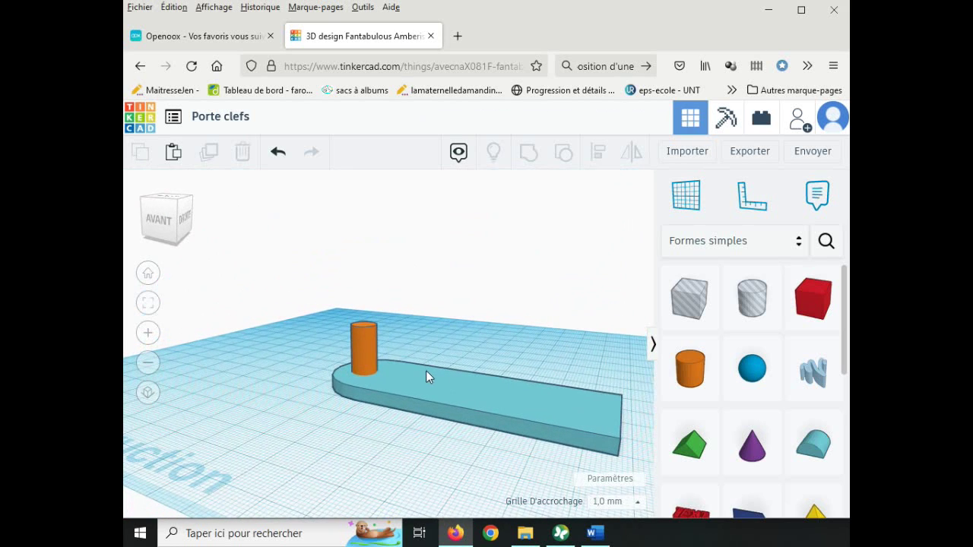
click(362, 348)
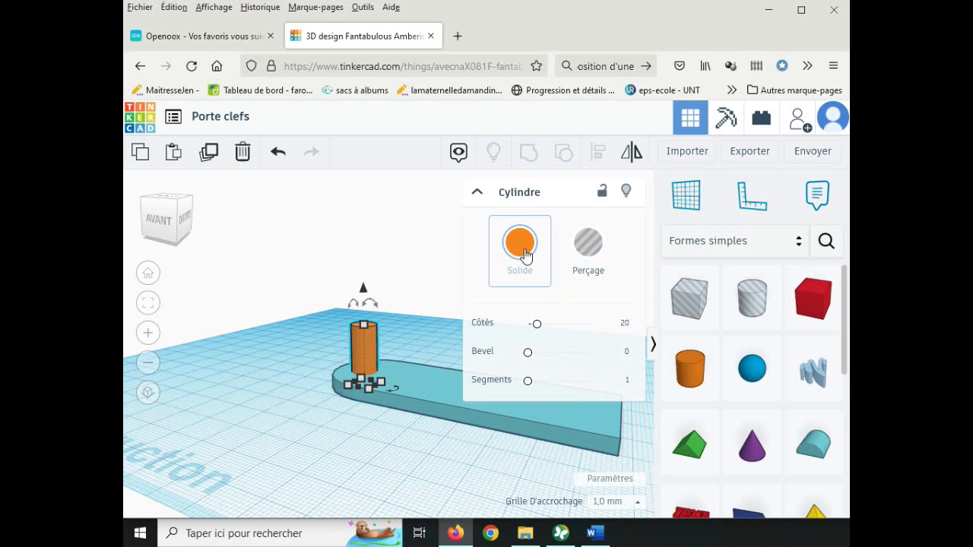
click(588, 253)
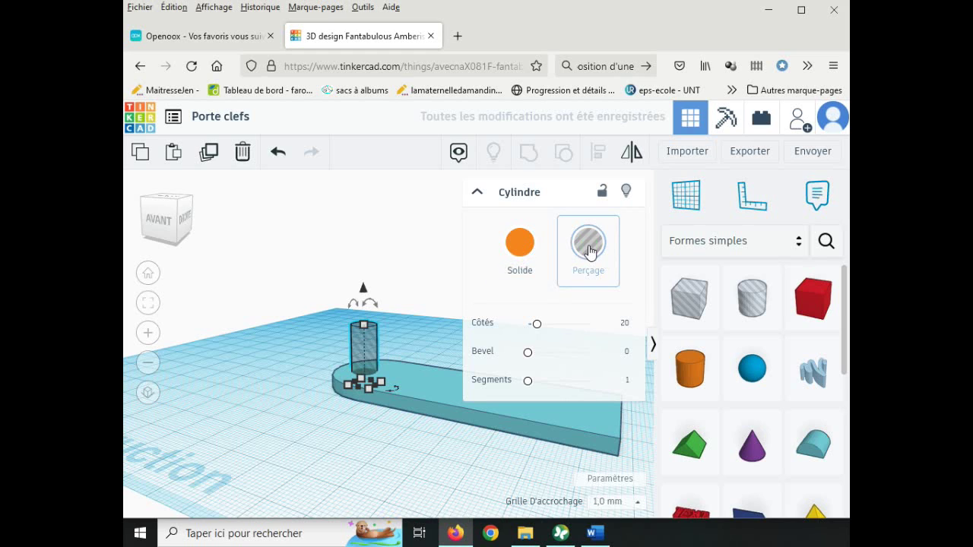
click(319, 302)
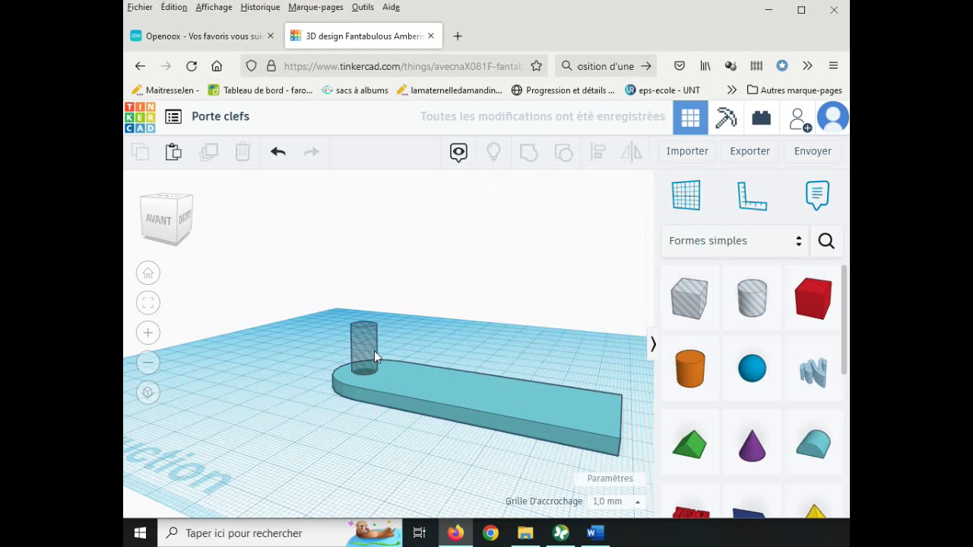
- Group the hole cylinder with the turquoise plate to cut the ring hole through the rounded end
drag(266, 289, 633, 467)
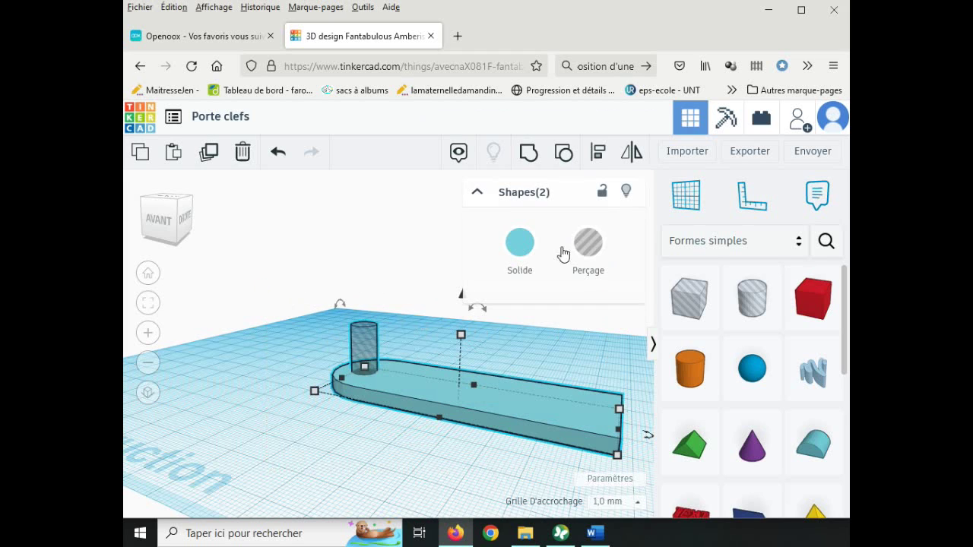
click(528, 154)
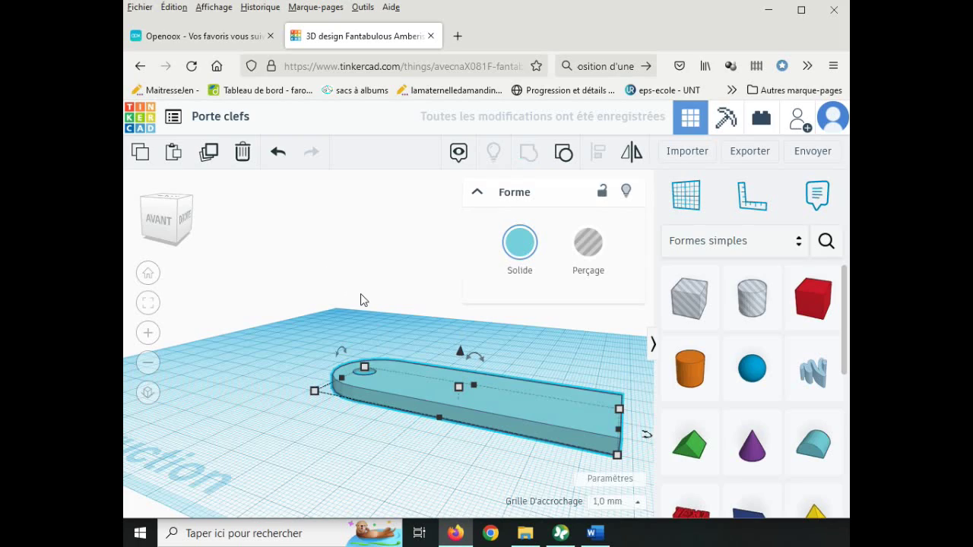
right_drag(362, 299, 404, 369)
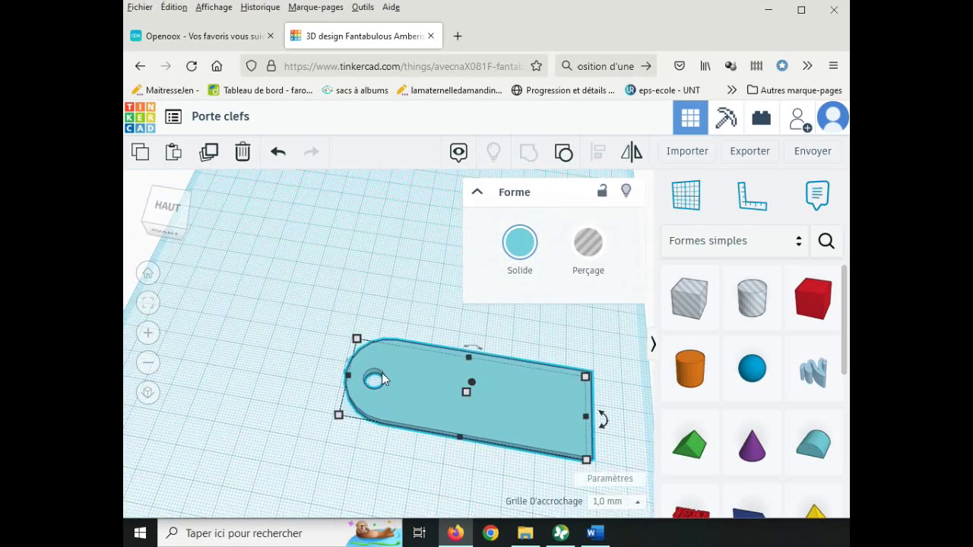
click(372, 297)
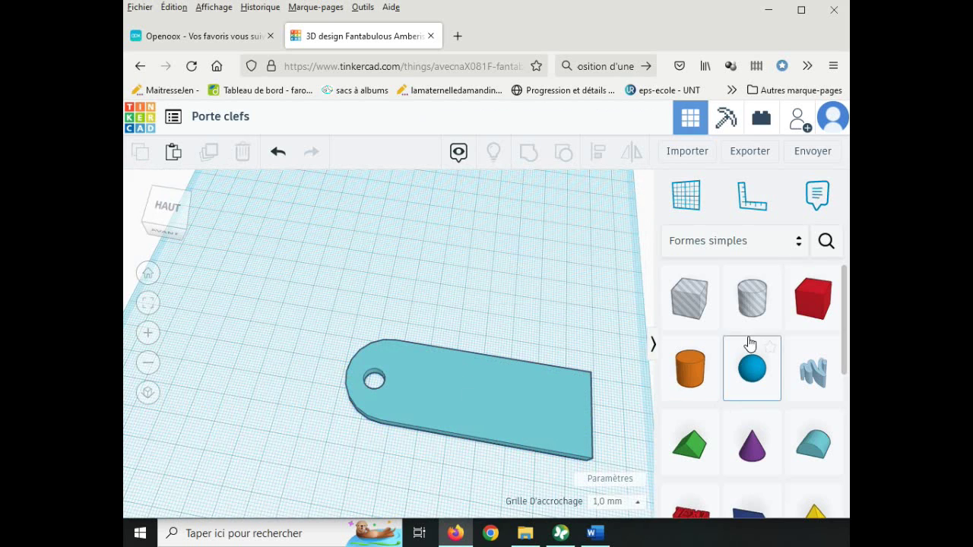
- Place a Text shape from the simple shapes (Formes simples) on the workplane behind the key ring plate
scroll(748, 339, down, 4)
scroll(749, 339, up, 1)
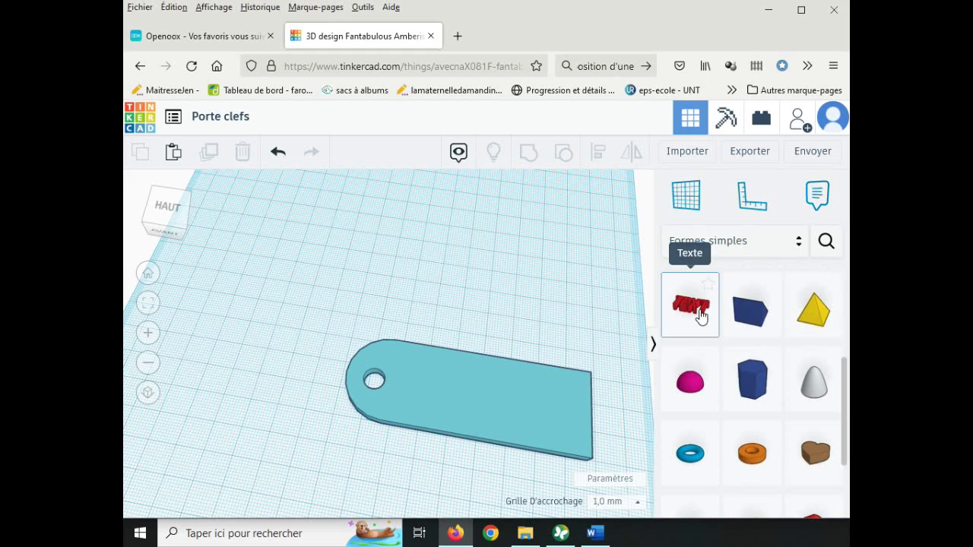
drag(700, 315, 422, 306)
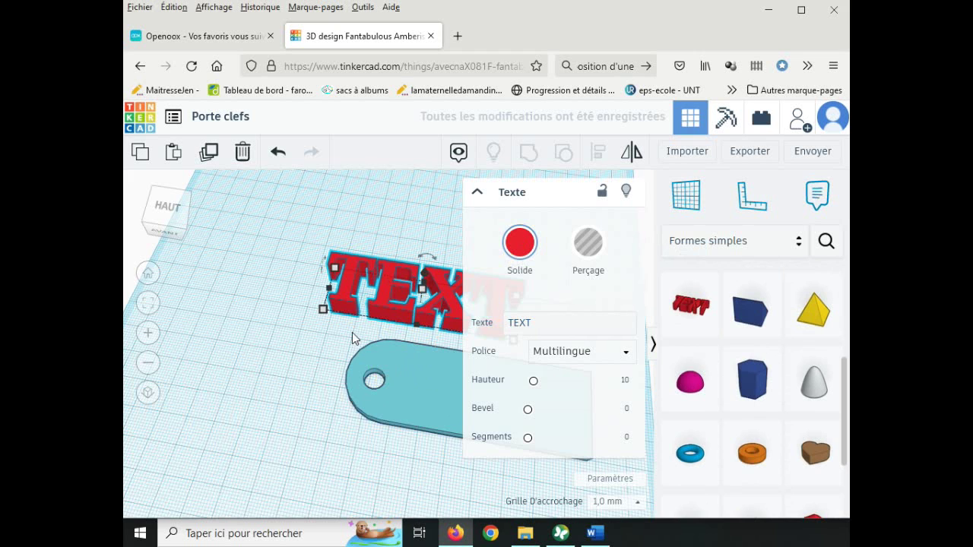
- Set the red text's length to 50 mm and its width to 20 mm
middle_drag(352, 334, 171, 316)
mouse_move(390, 318)
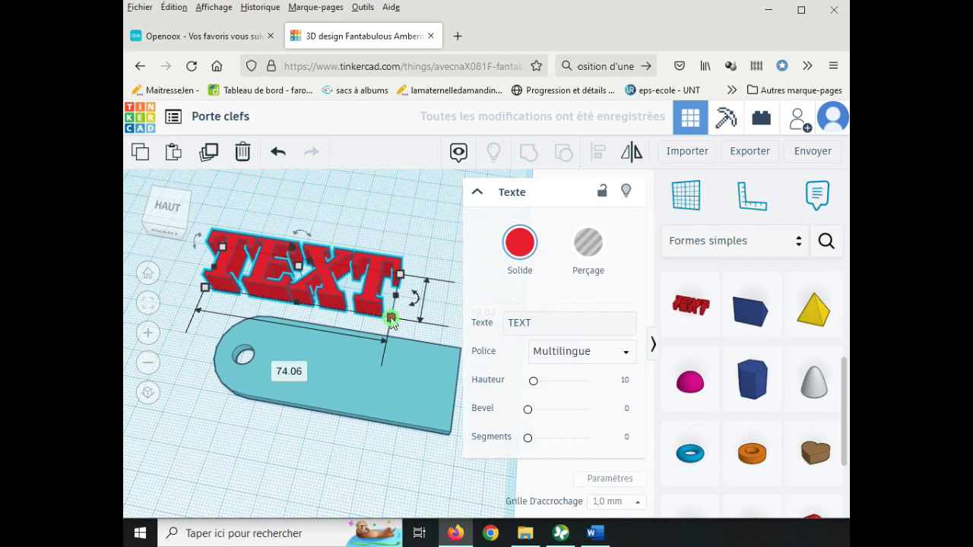
click(278, 367)
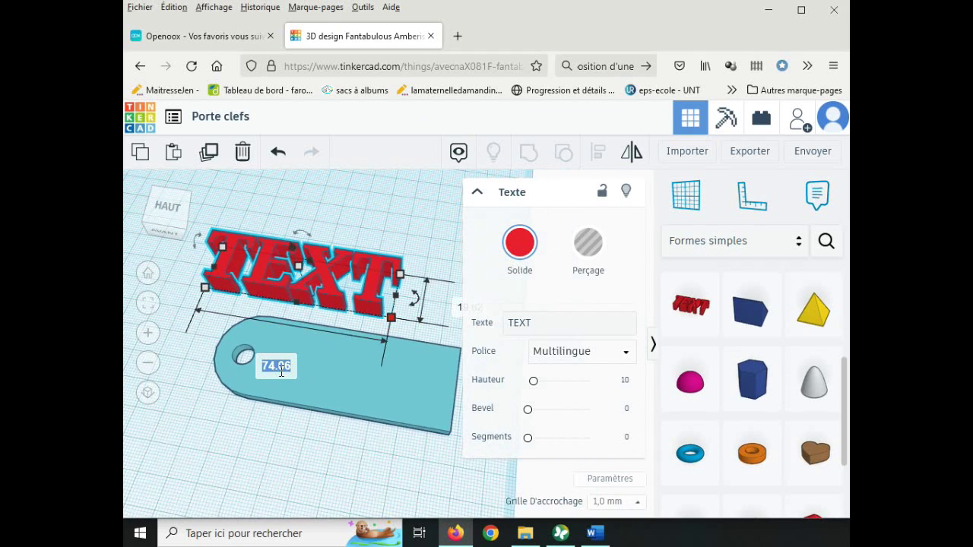
text(50)
key(Return)
click(408, 297)
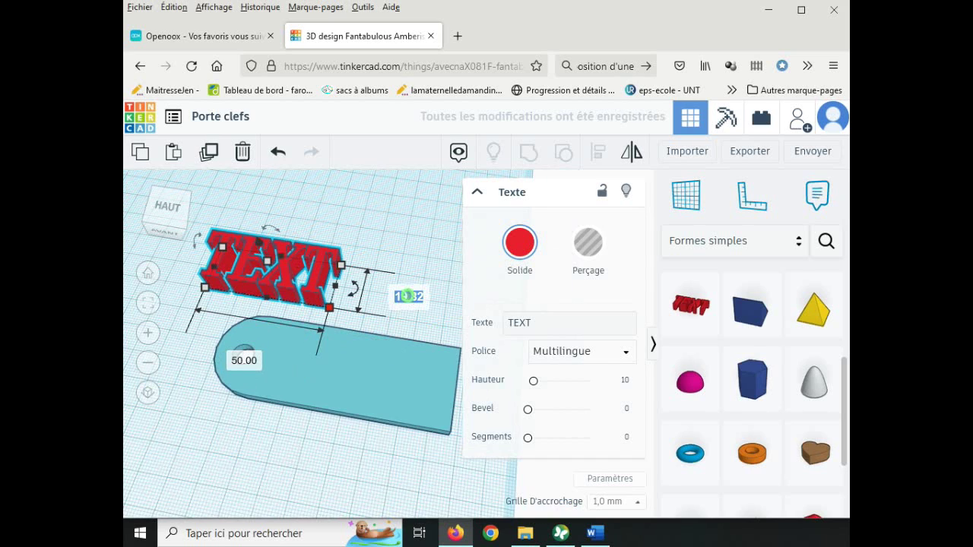
text(20)
key(Return)
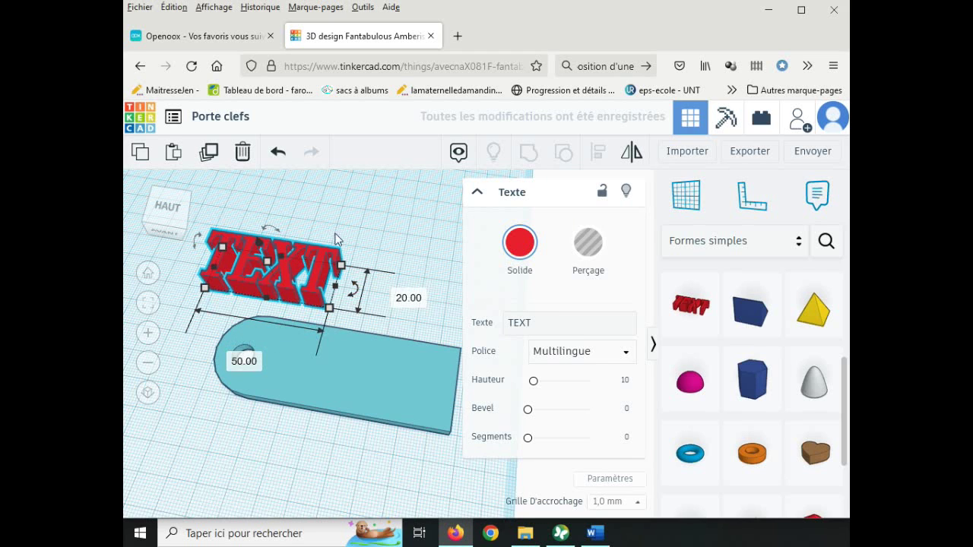
click(375, 204)
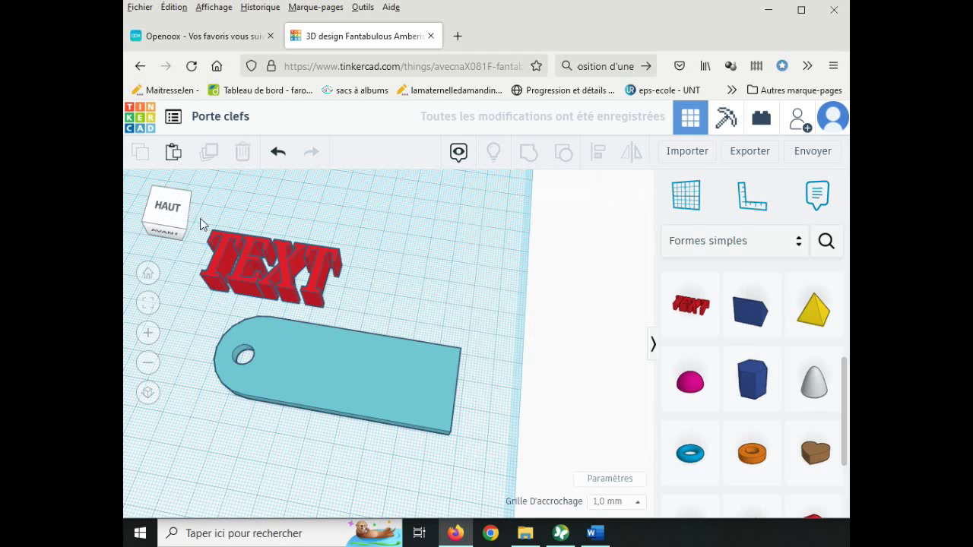
- In the top view, move the red text 41.71 mm right and 33.91 mm forward onto the plate, beside the ring hole
click(167, 206)
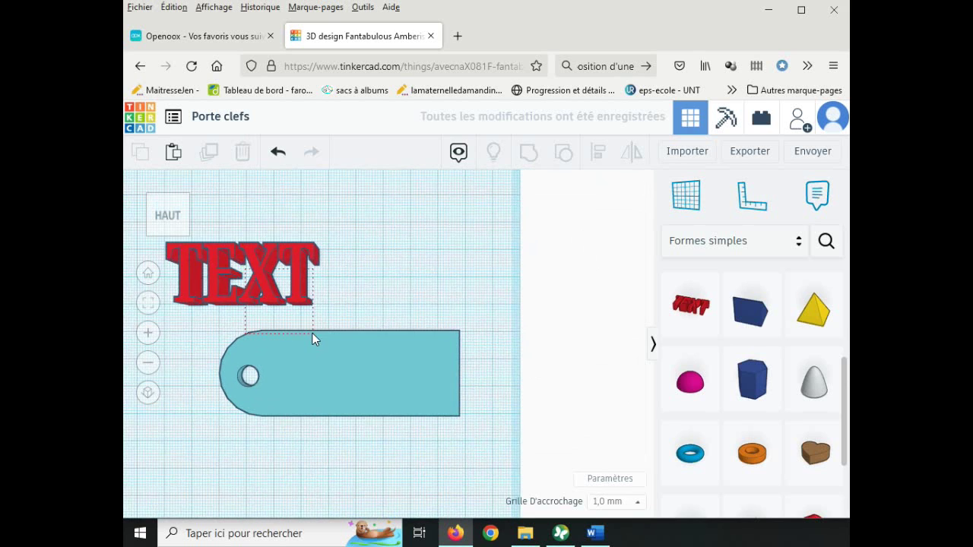
key(ctrl+a)
click(292, 238)
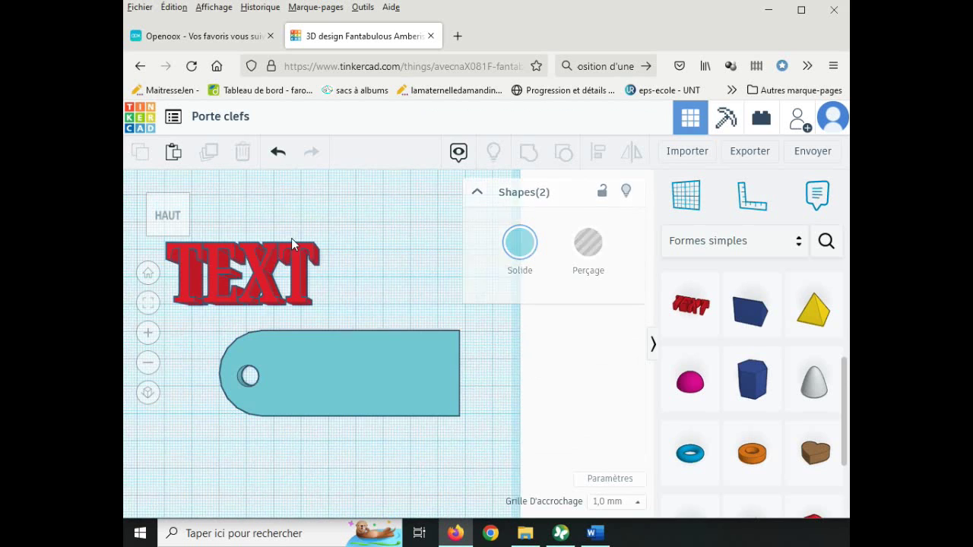
drag(266, 269, 383, 366)
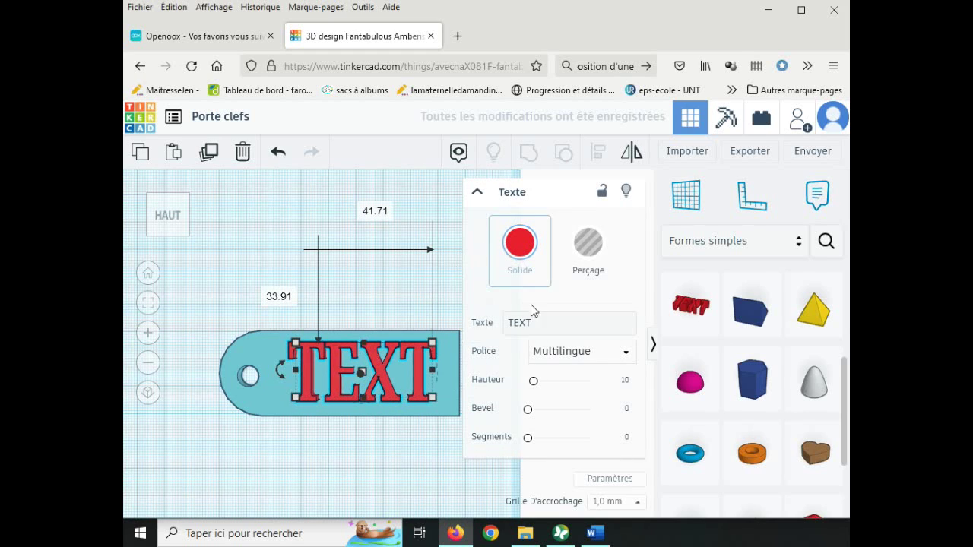
- Replace the wording of the red text shape with the first name for the key ring
click(519, 325)
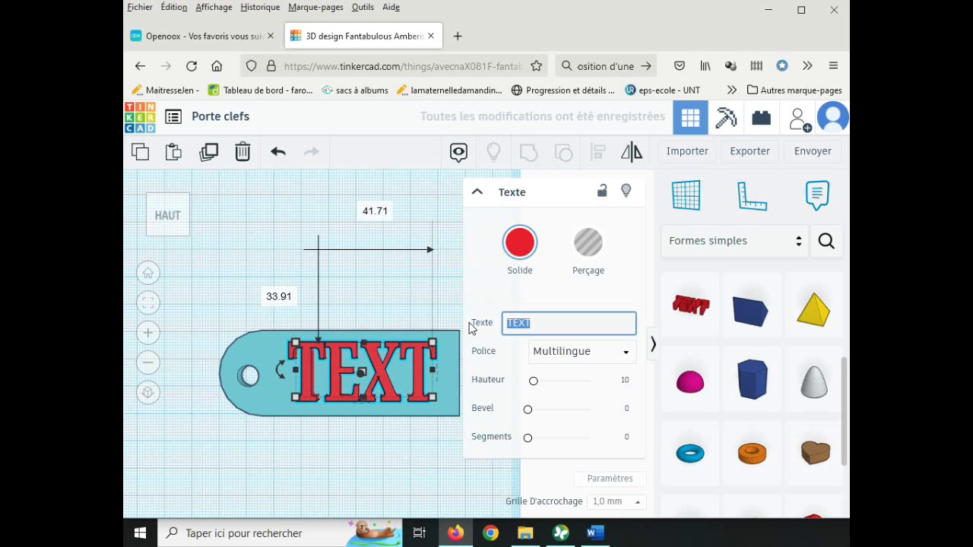
text(Marco)
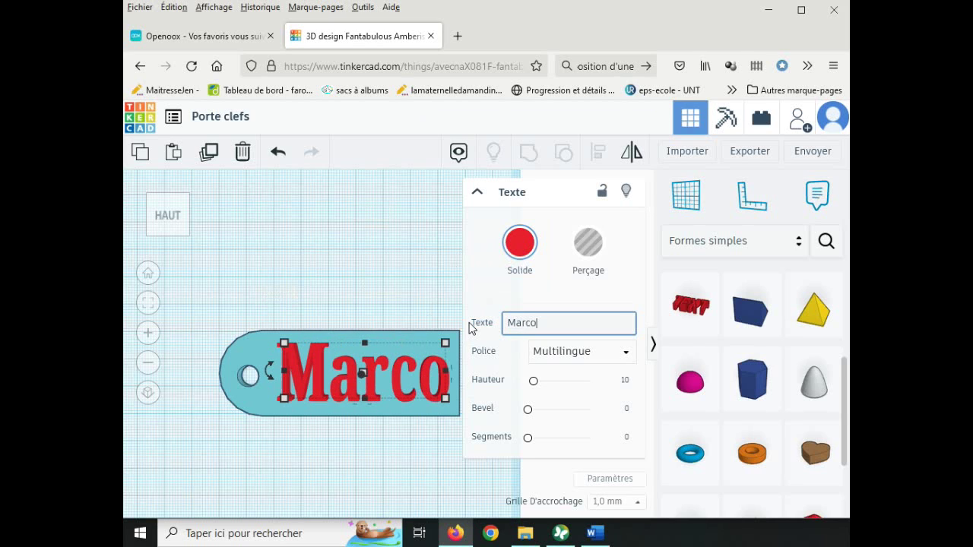
click(376, 263)
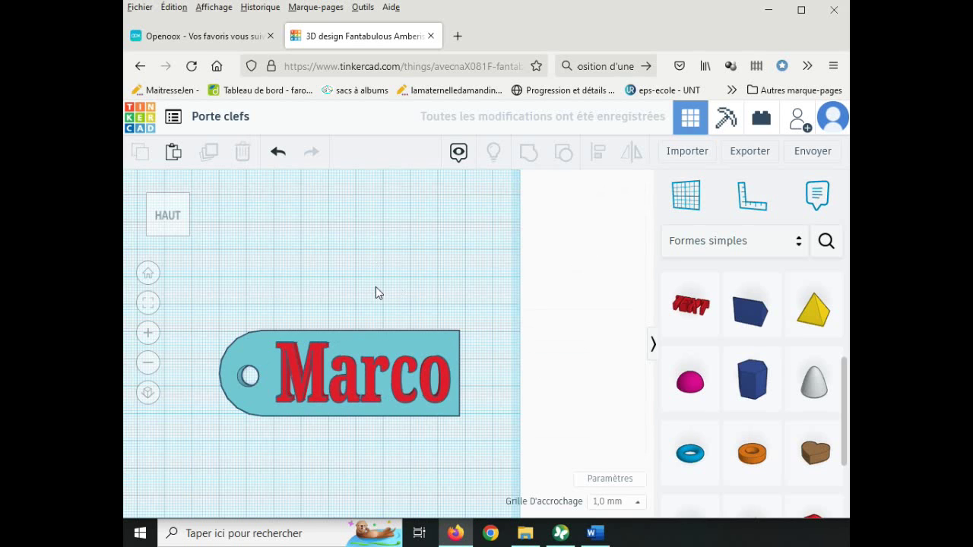
- Turn the red name text on the plate into a hole shape (Perçage)
middle_drag(391, 294, 372, 262)
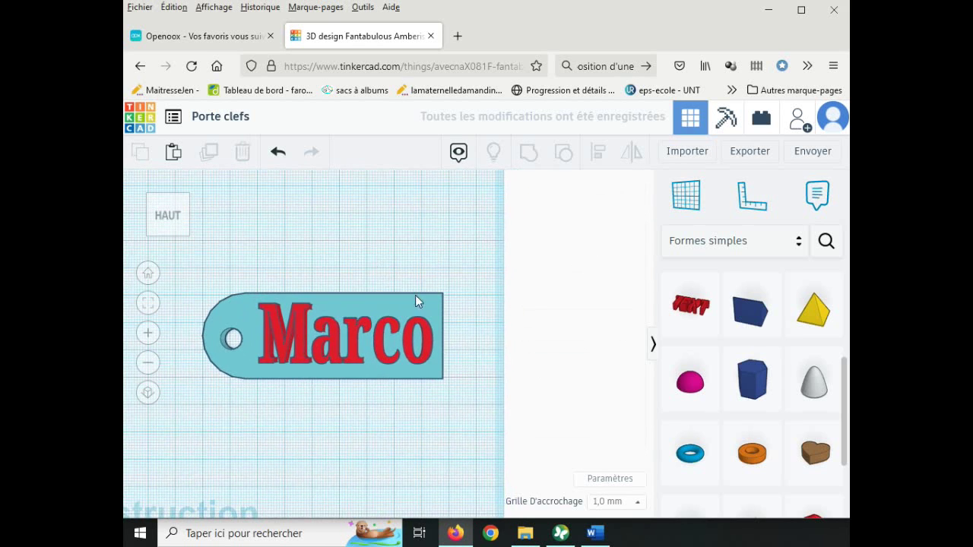
right_drag(445, 280, 427, 260)
click(352, 340)
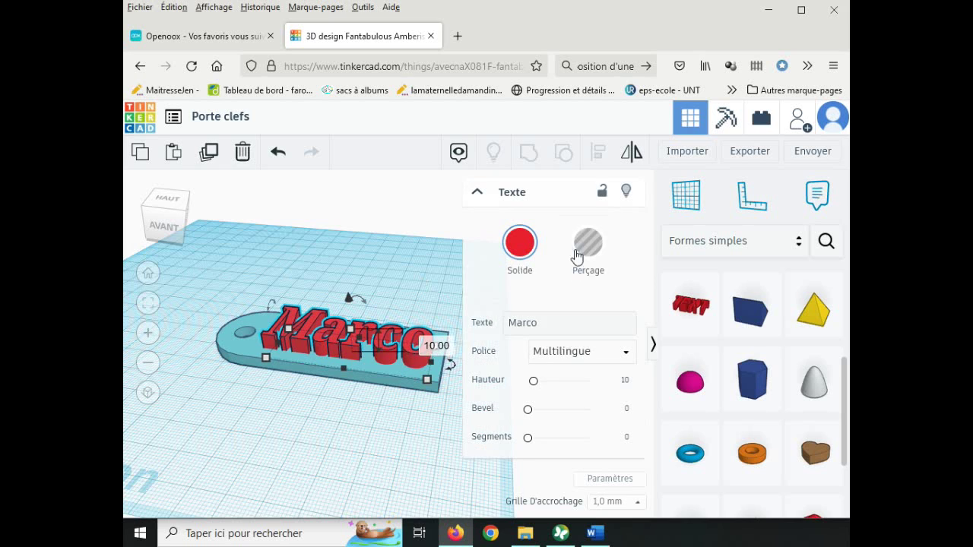
click(588, 243)
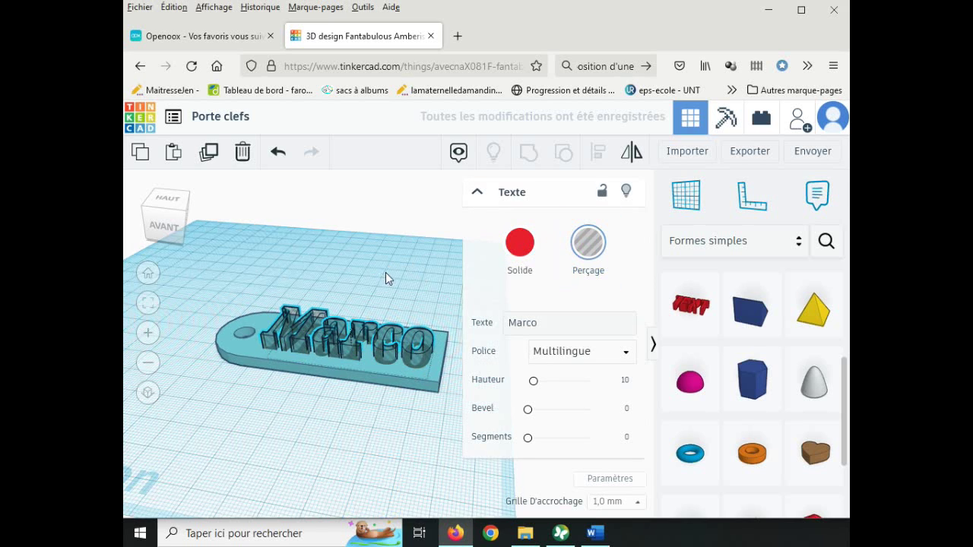
- Raise the hole text 2 mm above the workplane so that it cuts only part of the plate's thickness
right_drag(385, 276, 350, 304)
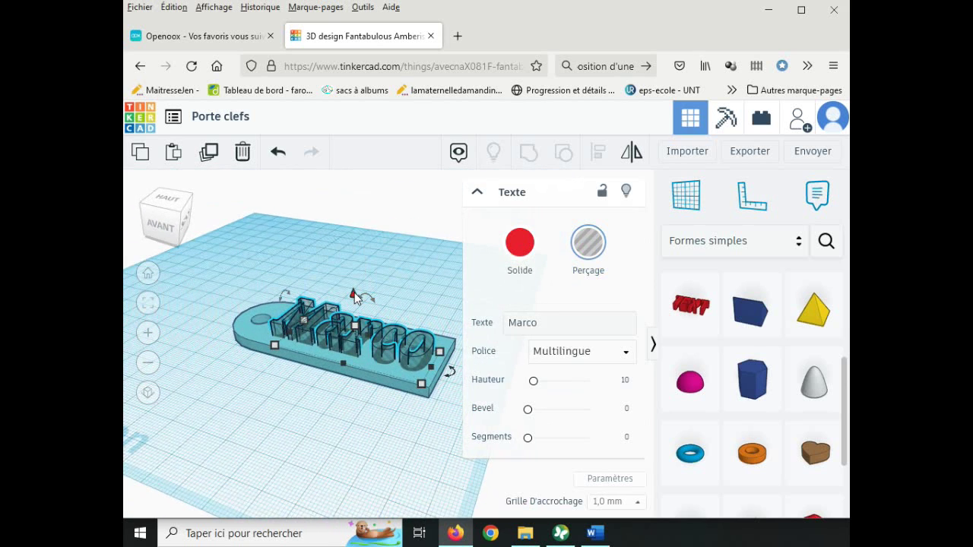
drag(355, 295, 357, 292)
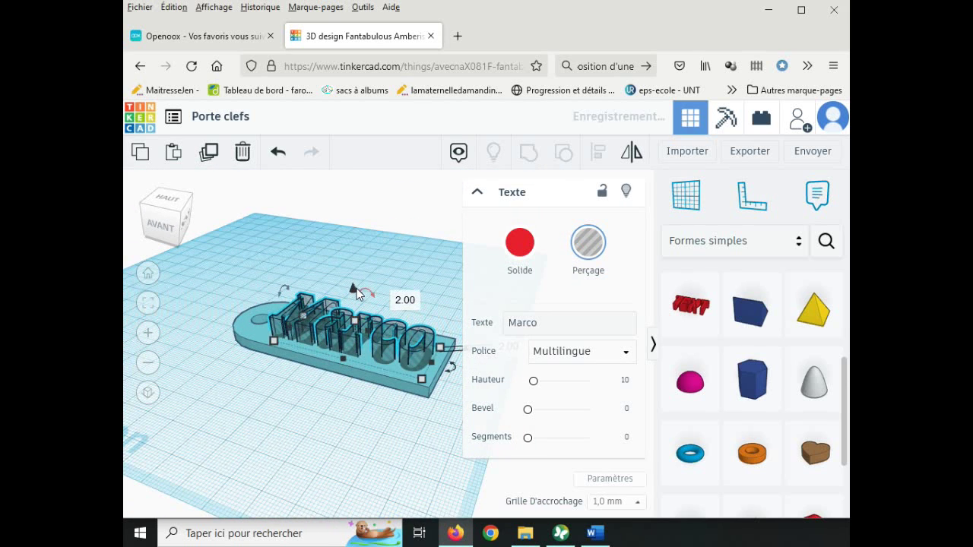
click(424, 255)
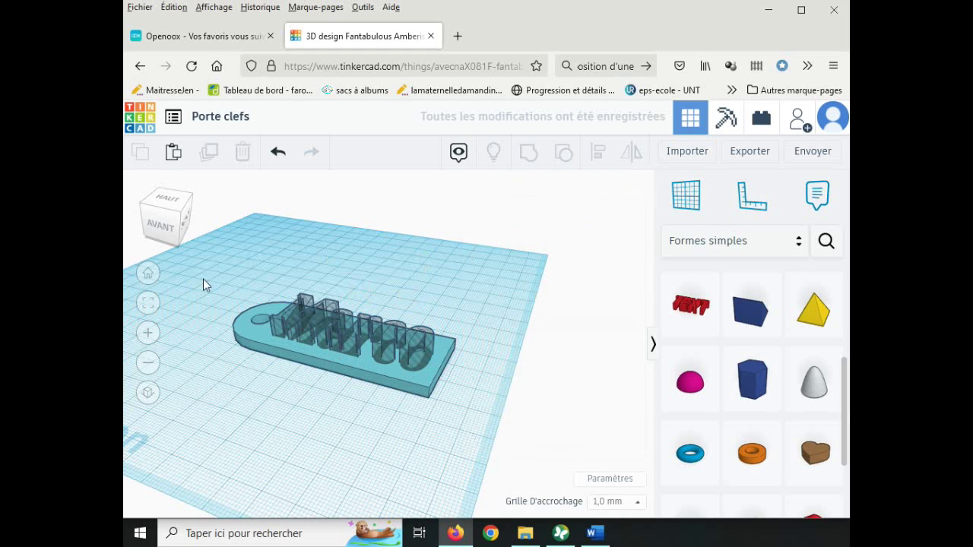
- Group the raised hole text with the plate to engrave the name in its top face
drag(355, 378, 544, 434)
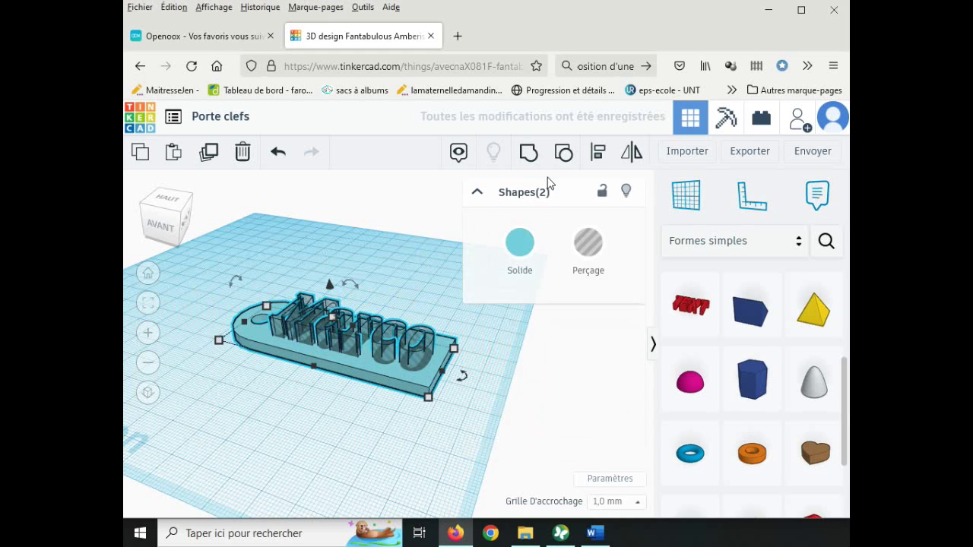
click(530, 153)
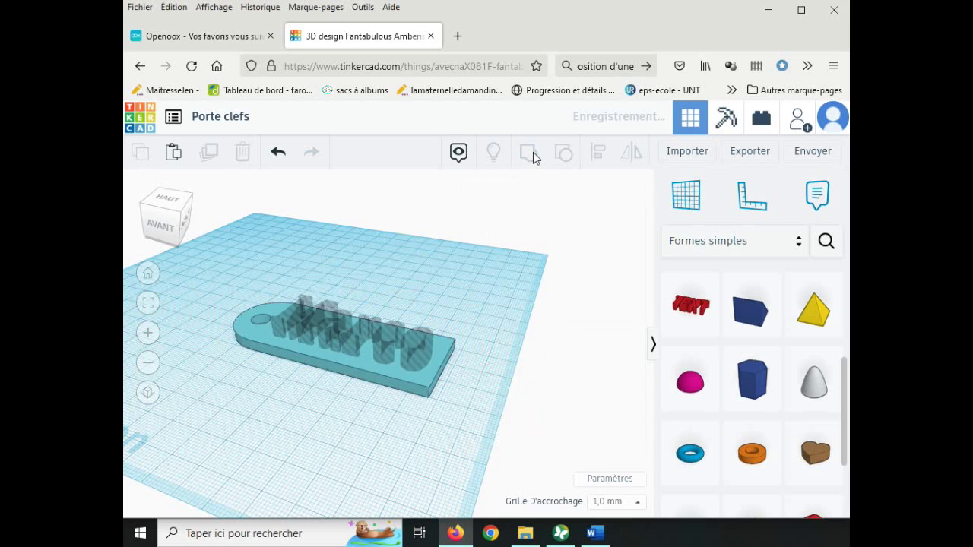
click(388, 269)
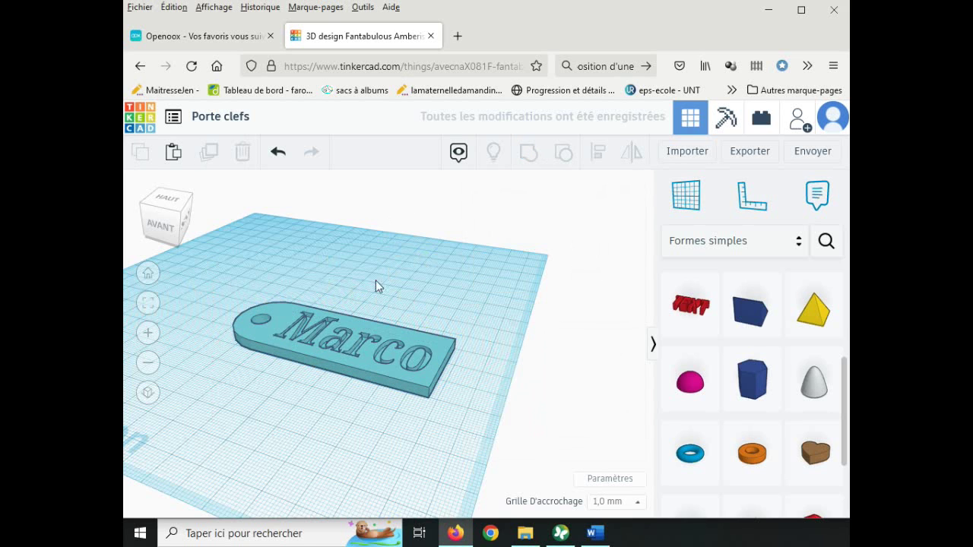
right_drag(378, 258, 405, 318)
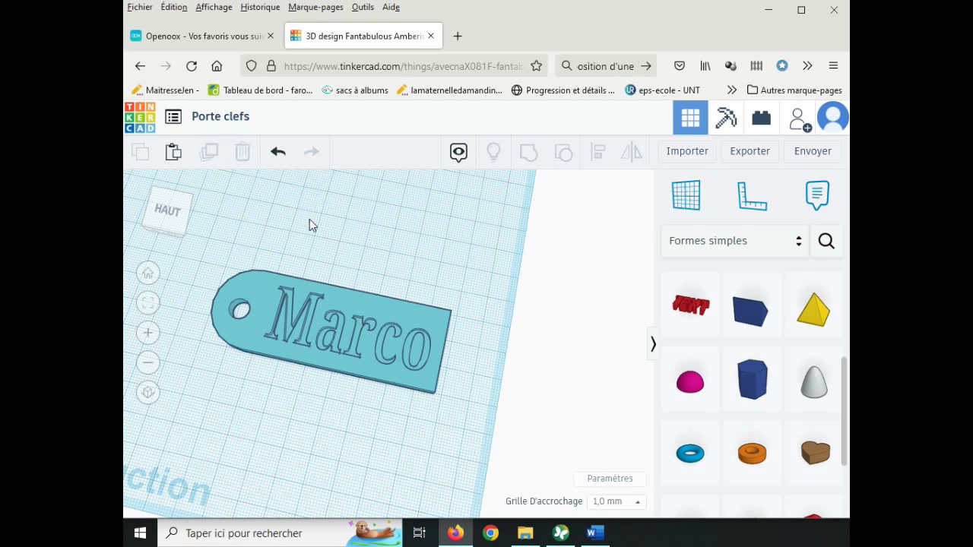
- Return to the design dashboard and reopen the Porte clefs design for editing
click(137, 116)
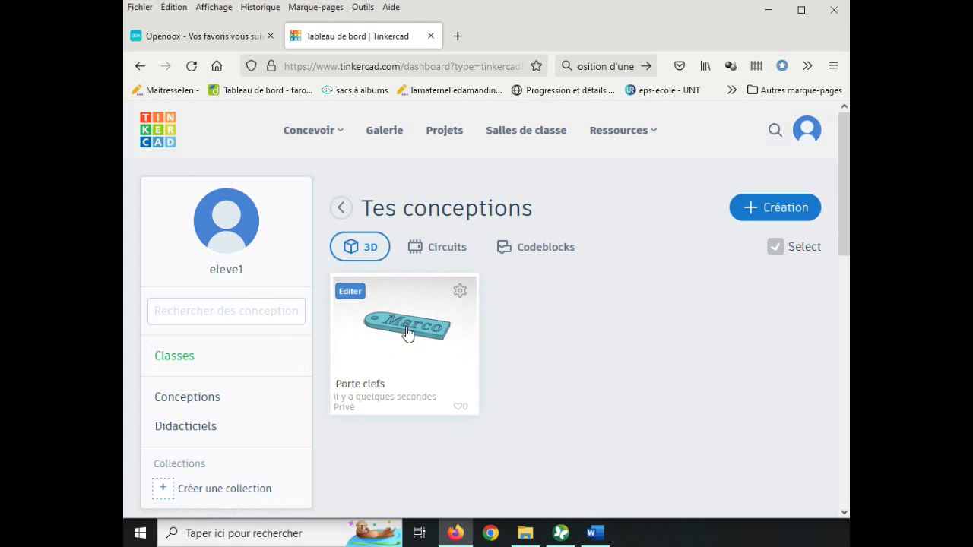
click(351, 293)
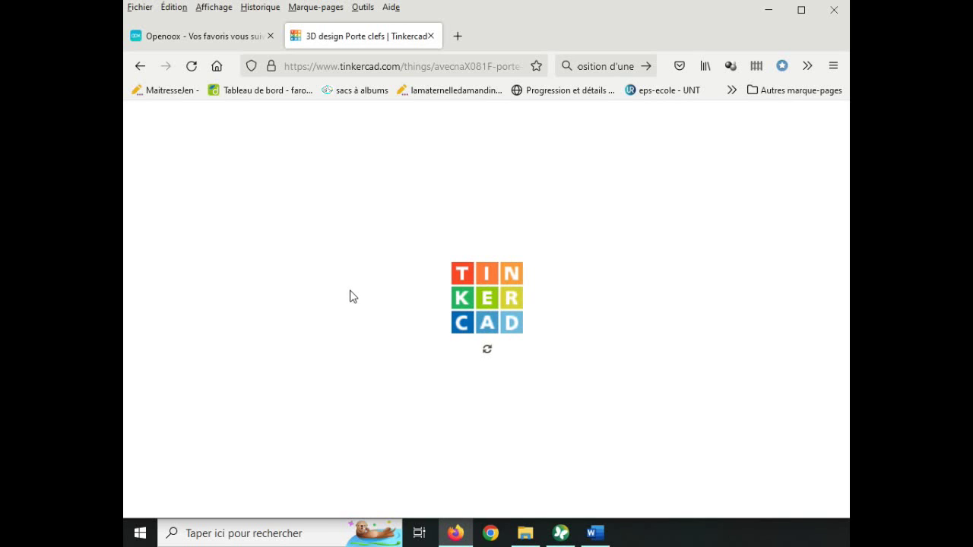